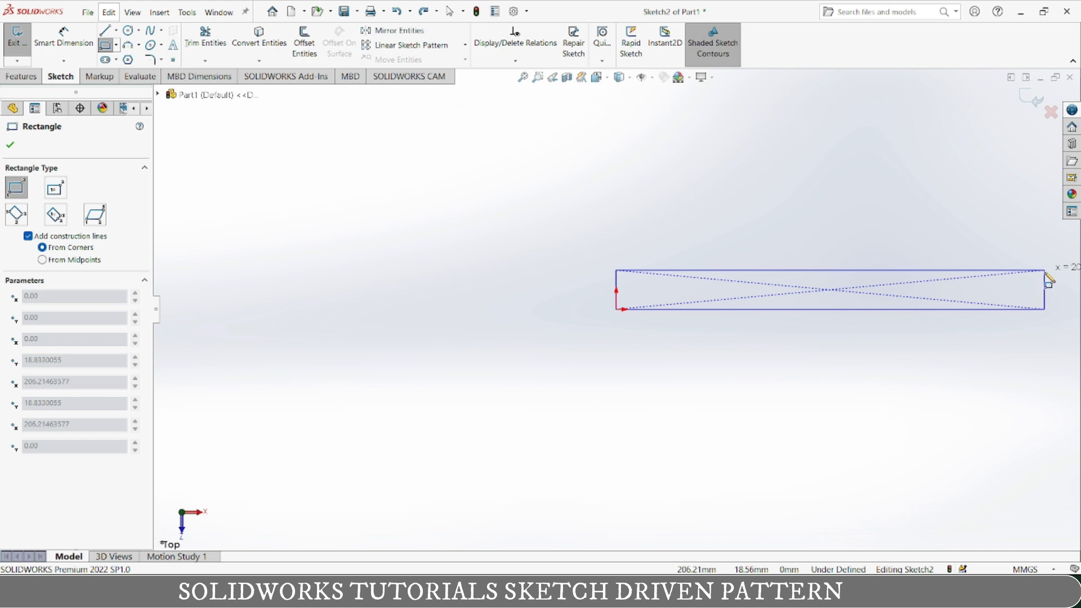
Sketch a corner rectangle about 206 mm by 18 mm from the origin and a second thin one extending left below its lower edge, partly overlapping lengthwise
{"action": "left_click", "coordinate": [1045, 272]}
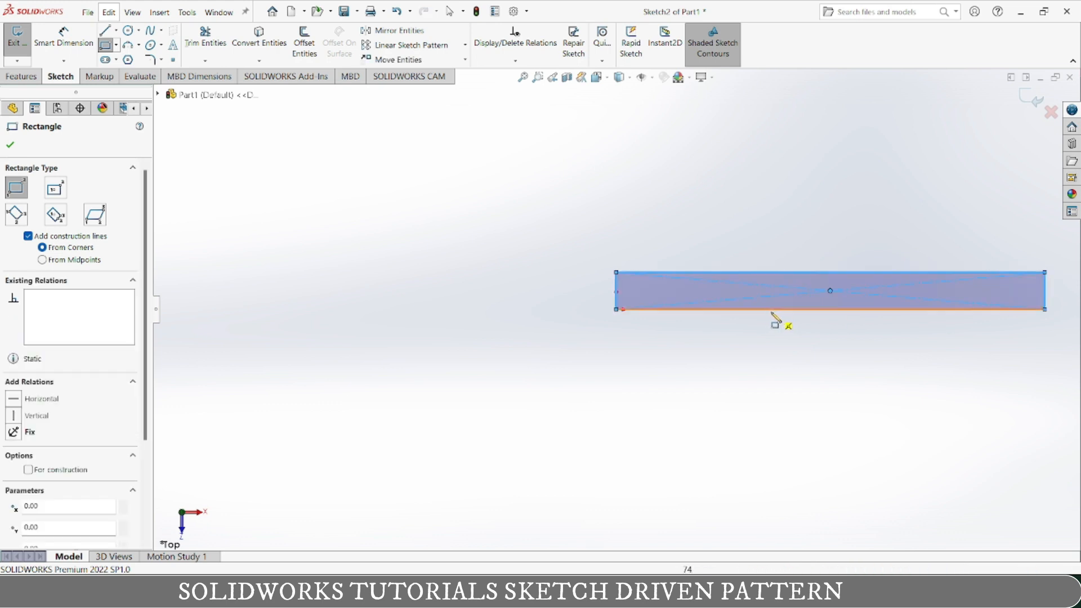
{"action": "left_click", "coordinate": [680, 309]}
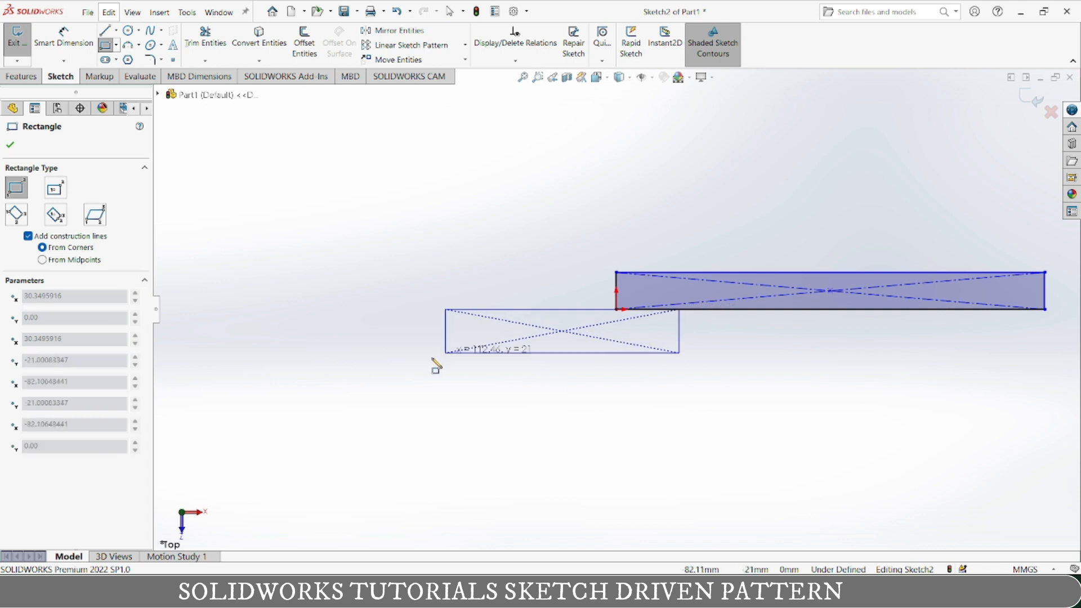
{"action": "left_click", "coordinate": [265, 342]}
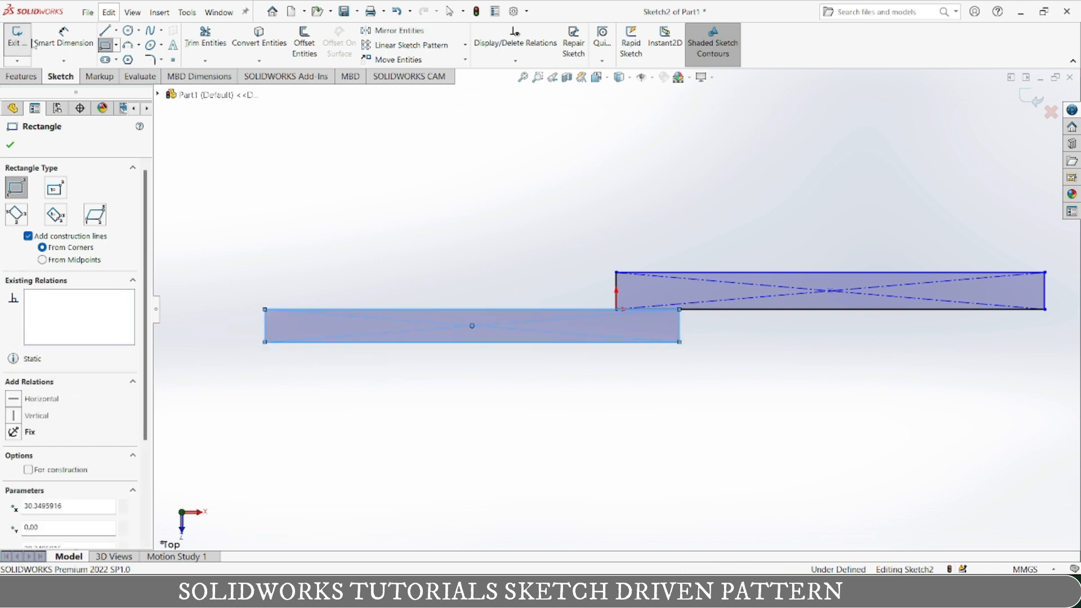
{"action": "key", "text": "Escape"}
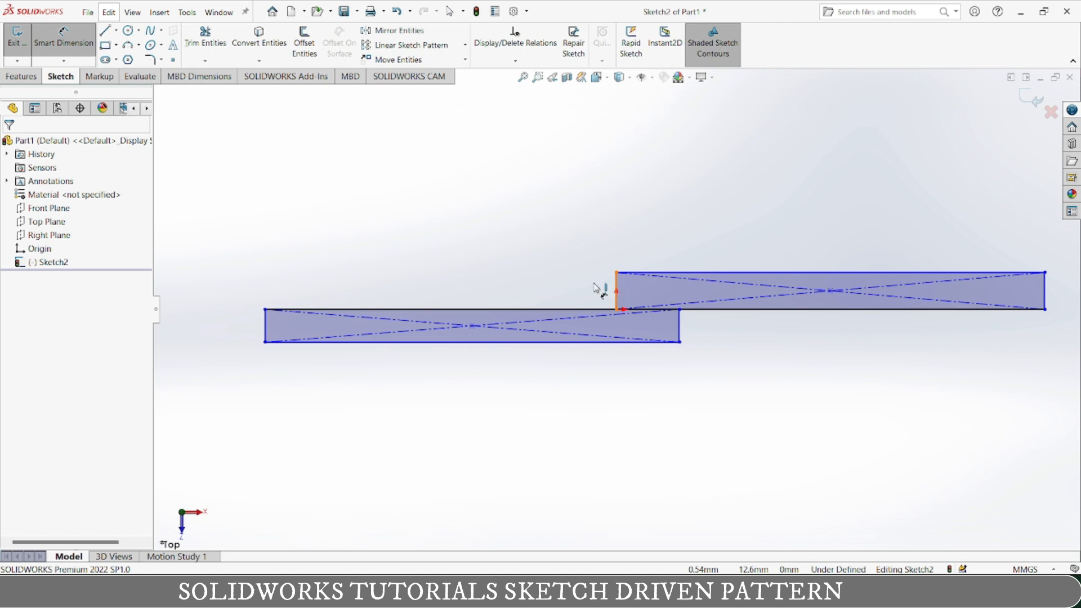
Dimension the left edge of the upper rectangle to 18 mm
{"action": "left_click", "coordinate": [597, 288]}
{"action": "left_click", "coordinate": [583, 288]}
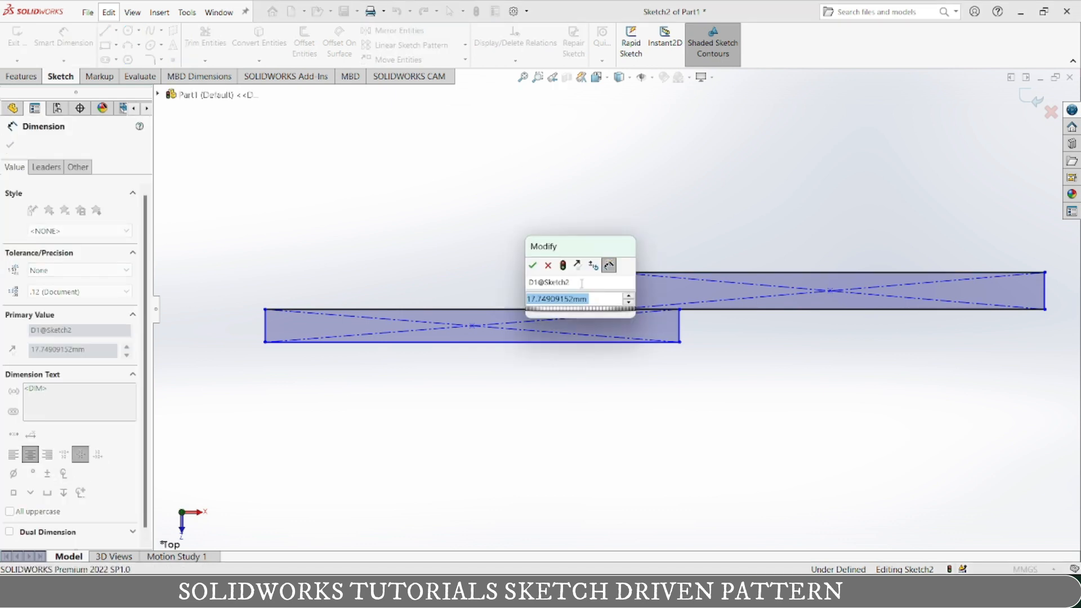
{"action": "type", "text": "18"}
{"action": "key", "text": "Return"}
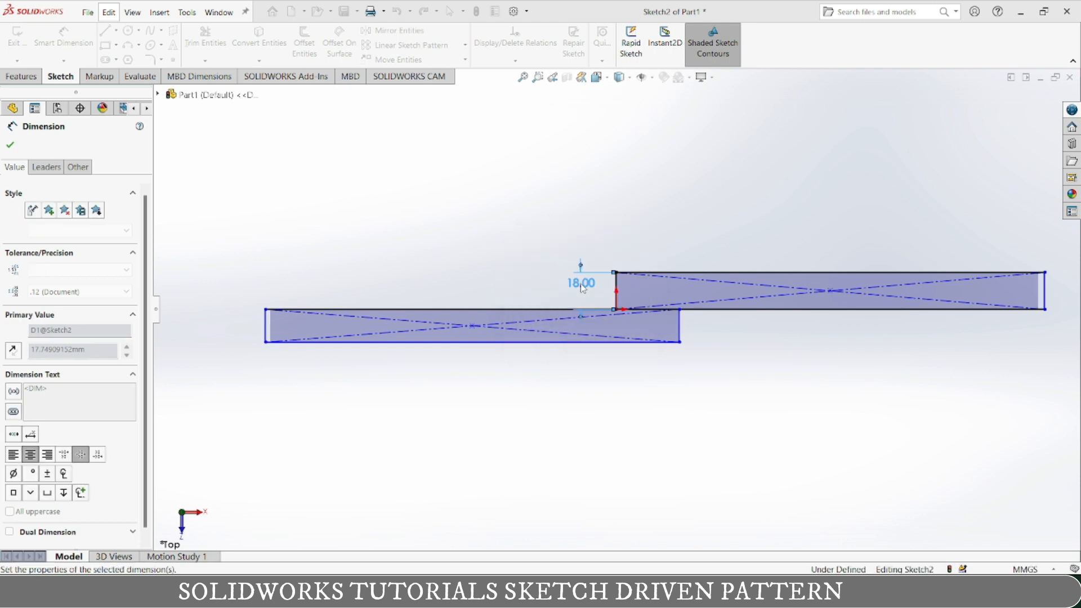
{"action": "key", "text": "Escape"}
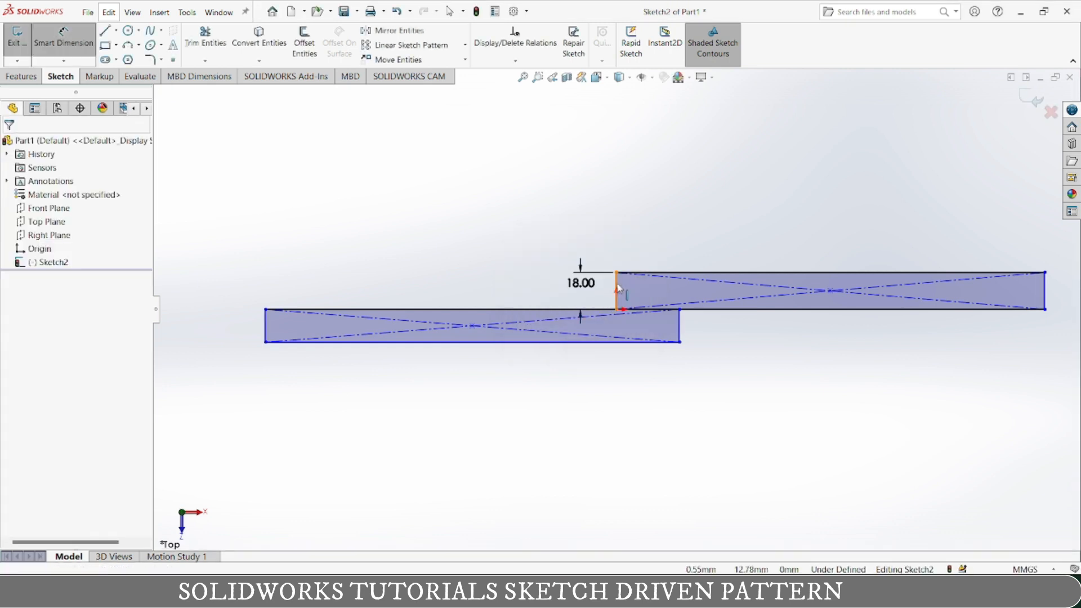
Add an Equal relation between the upper rectangle's left edge and the lower rectangle's right edge
{"action": "left_click", "coordinate": [617, 287]}
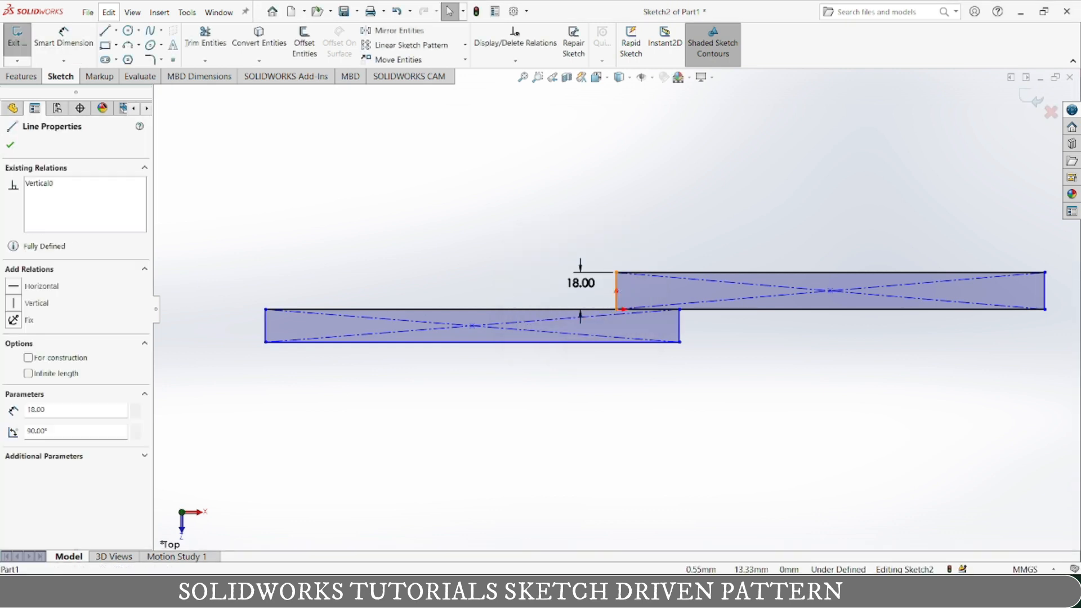
{"action": "left_click", "coordinate": [679, 333], "text": "ctrl"}
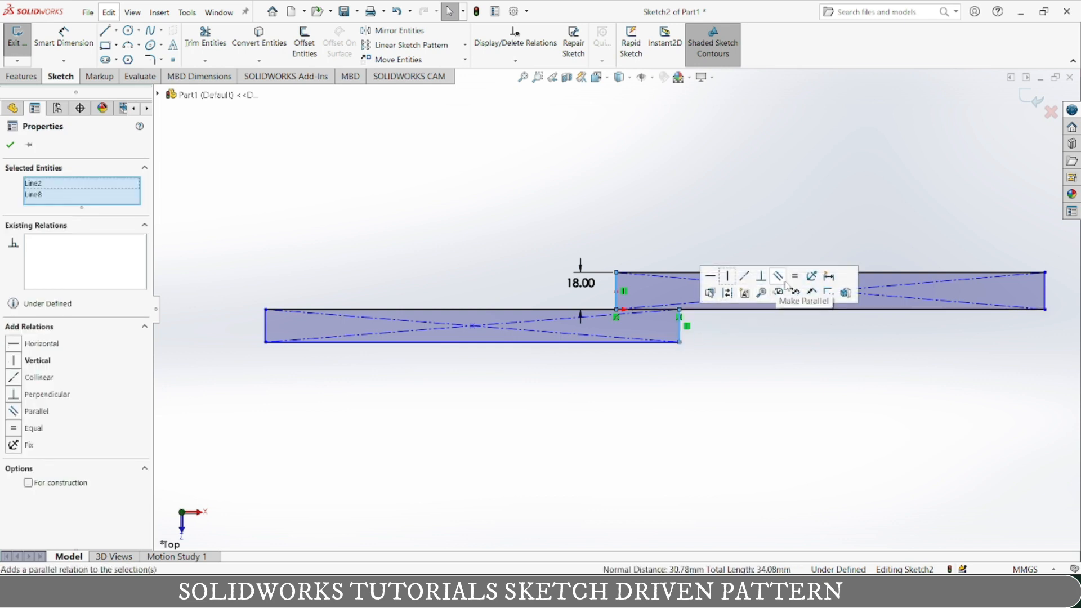
{"action": "left_click", "coordinate": [794, 276]}
{"action": "left_click", "coordinate": [751, 411]}
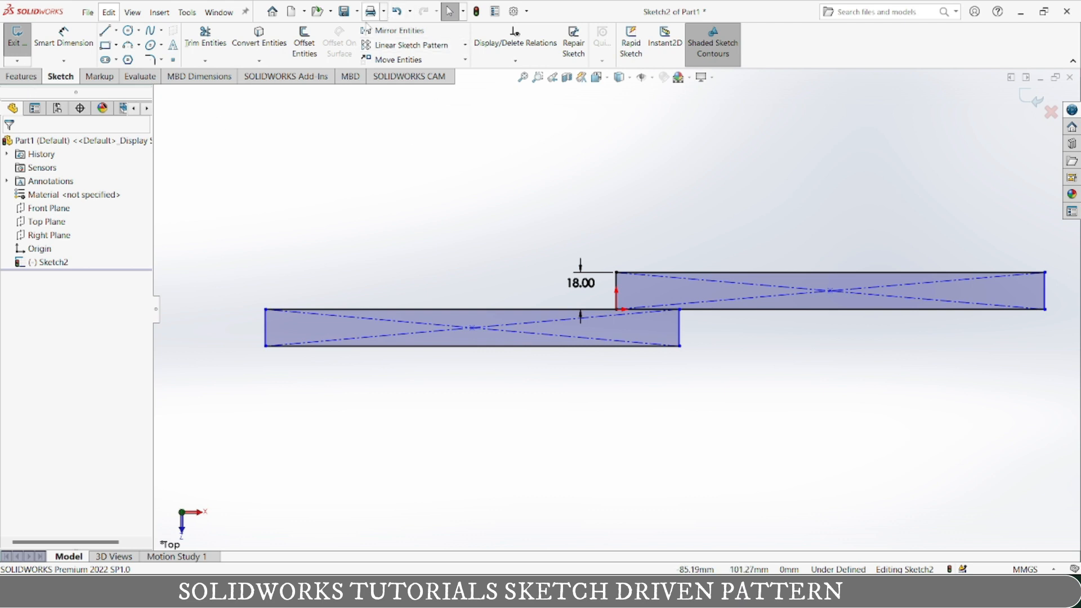
Power-trim the shared edge between the two rectangles and their diagonal construction lines to leave one stepped profile
{"action": "left_click", "coordinate": [205, 37]}
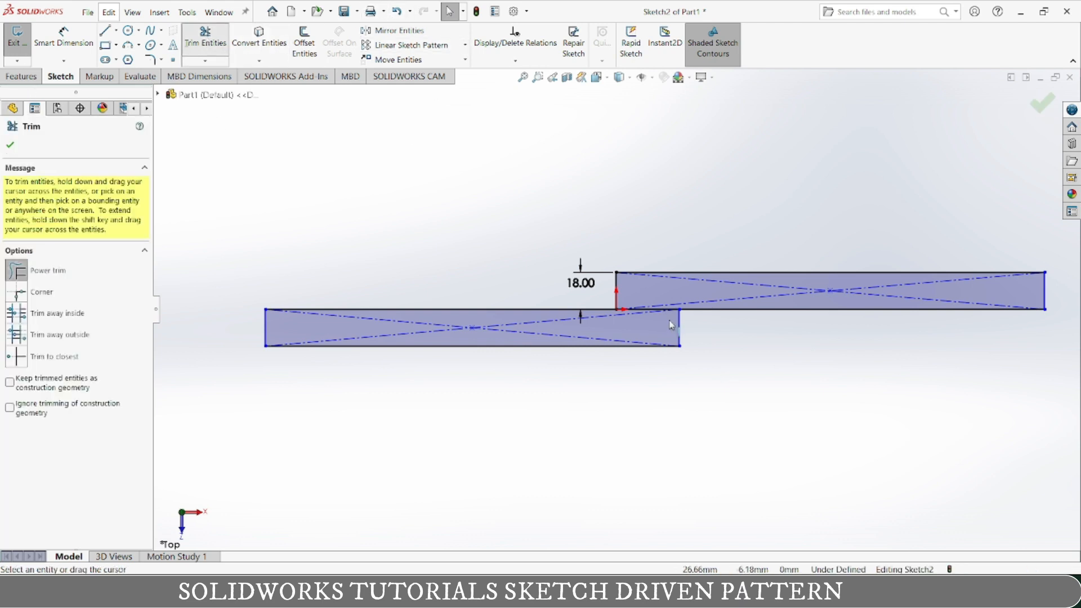
{"action": "mouse_move", "coordinate": [647, 296]}
{"action": "left_mouse_down"}
{"action": "mouse_move", "coordinate": [630, 330]}
{"action": "mouse_move", "coordinate": [465, 326]}
{"action": "left_mouse_up"}
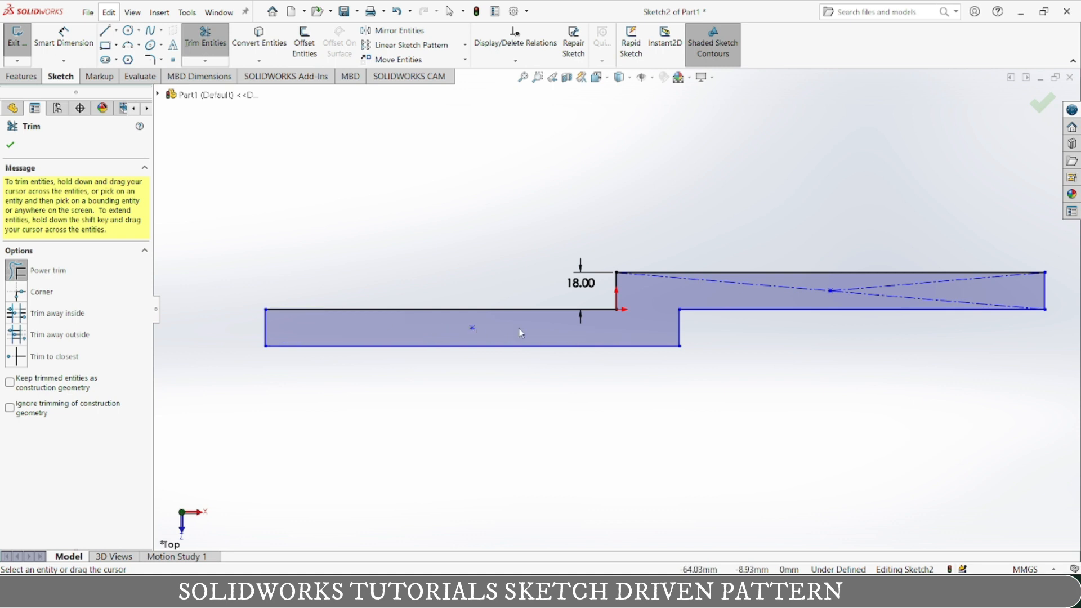
{"action": "left_click_drag", "start_coordinate": [847, 294], "coordinate": [854, 295]}
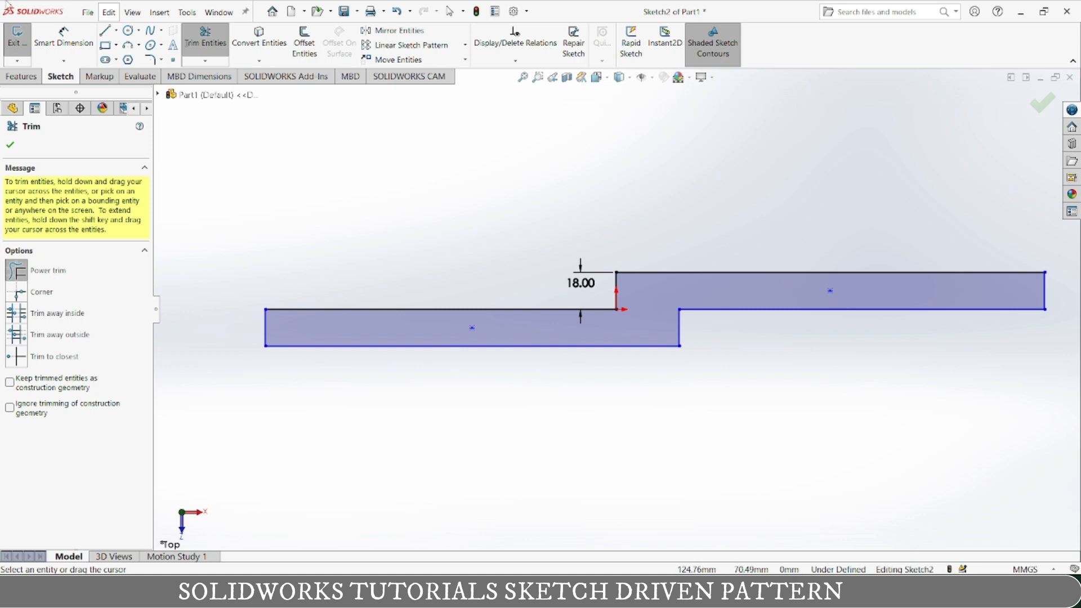
{"action": "left_click", "coordinate": [11, 145]}
Extrude the stepped profile as a blind boss 5 mm deep
{"action": "left_click", "coordinate": [17, 78]}
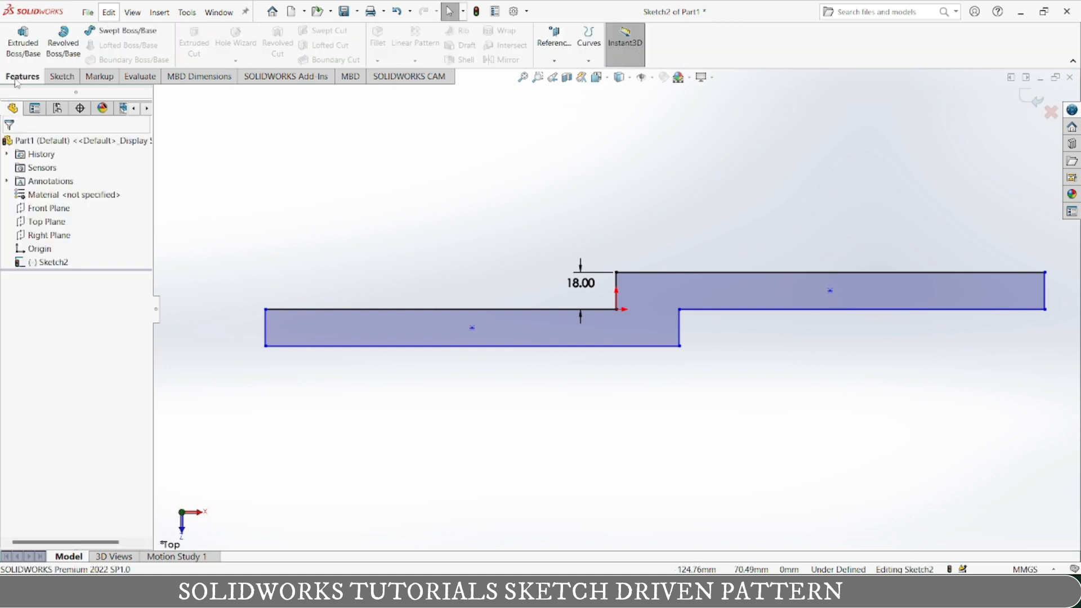
{"action": "left_click", "coordinate": [20, 45]}
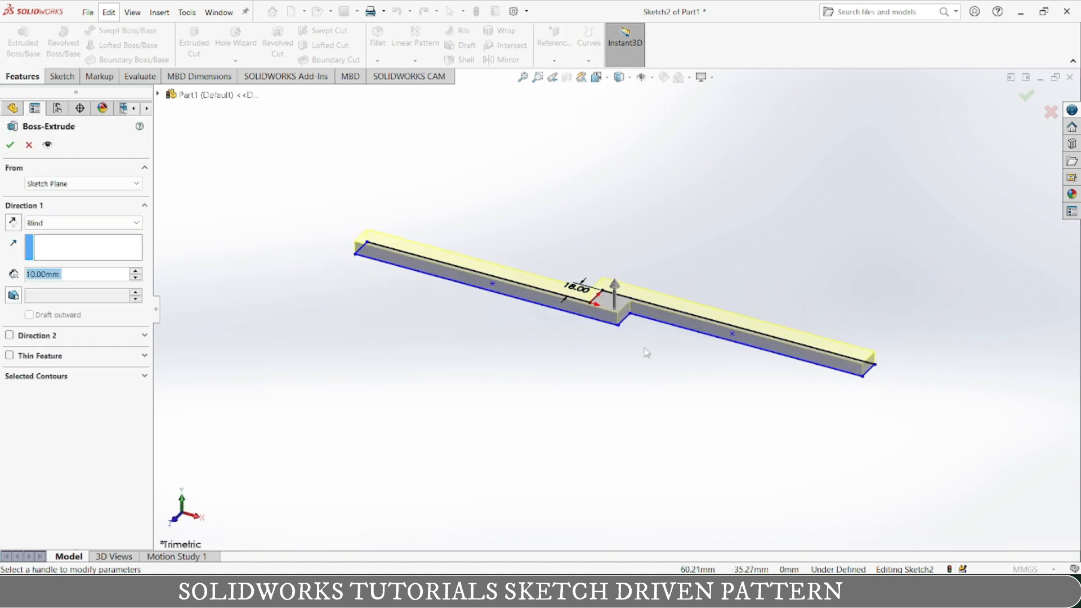
{"action": "type", "text": "5"}
{"action": "key", "text": "Return"}
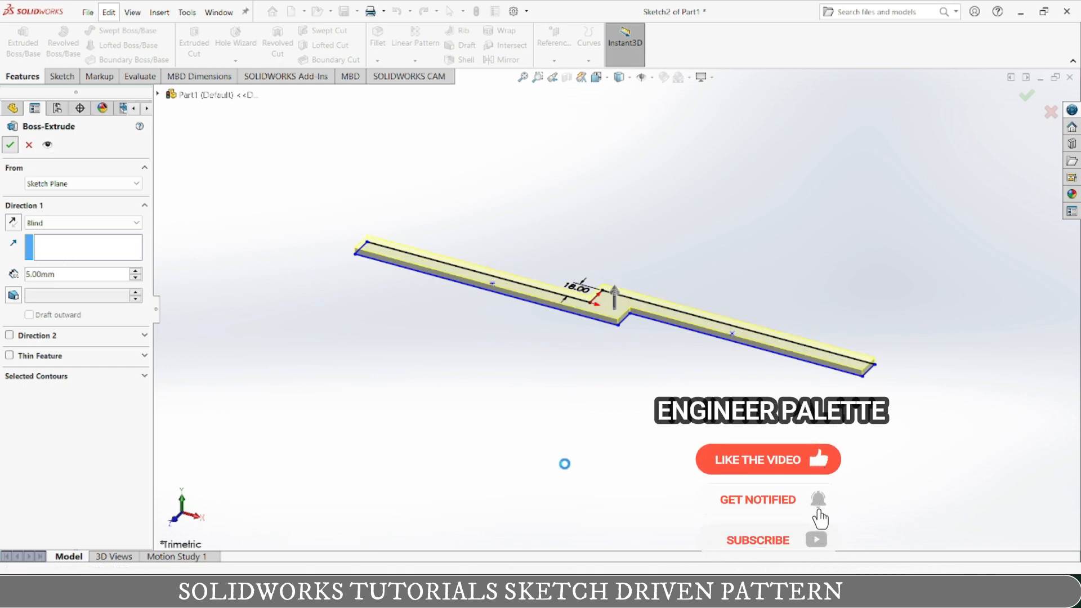
{"action": "key", "text": "Return"}
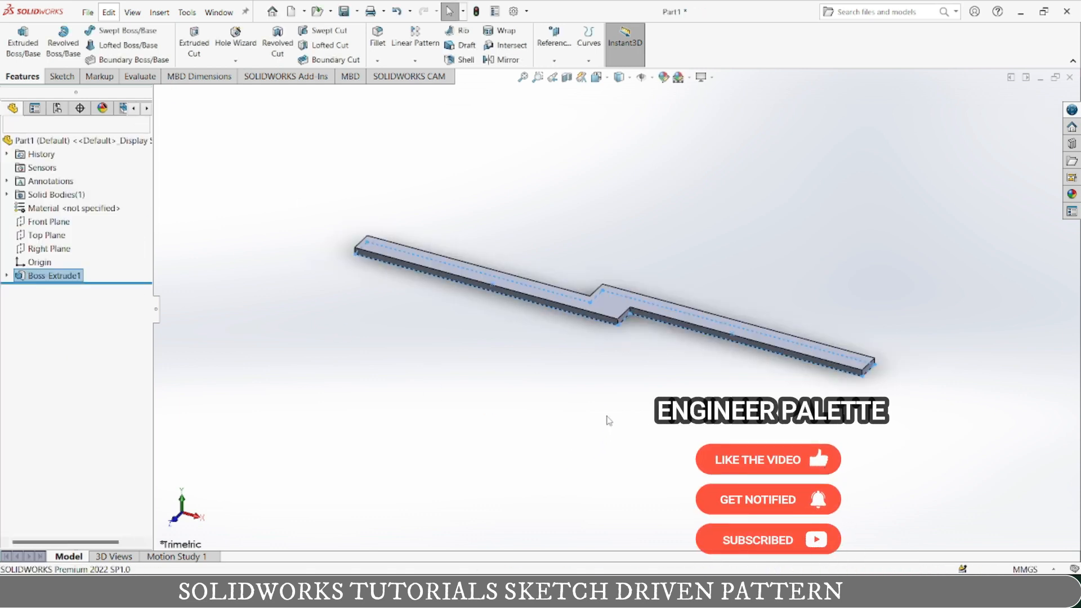
Start a sketch on the bar's top face and draw a circle about 13.6 mm in diameter near its left end, centred across the width
{"action": "middle_click_drag", "start_coordinate": [607, 419], "coordinate": [341, 338]}
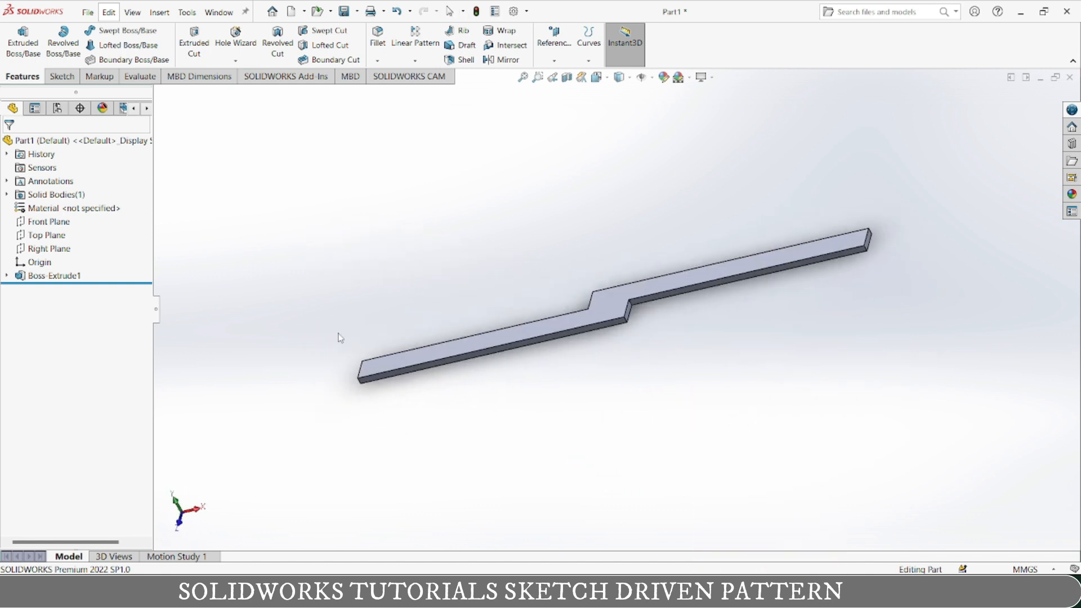
{"action": "left_click", "coordinate": [383, 370]}
{"action": "right_click", "coordinate": [383, 370]}
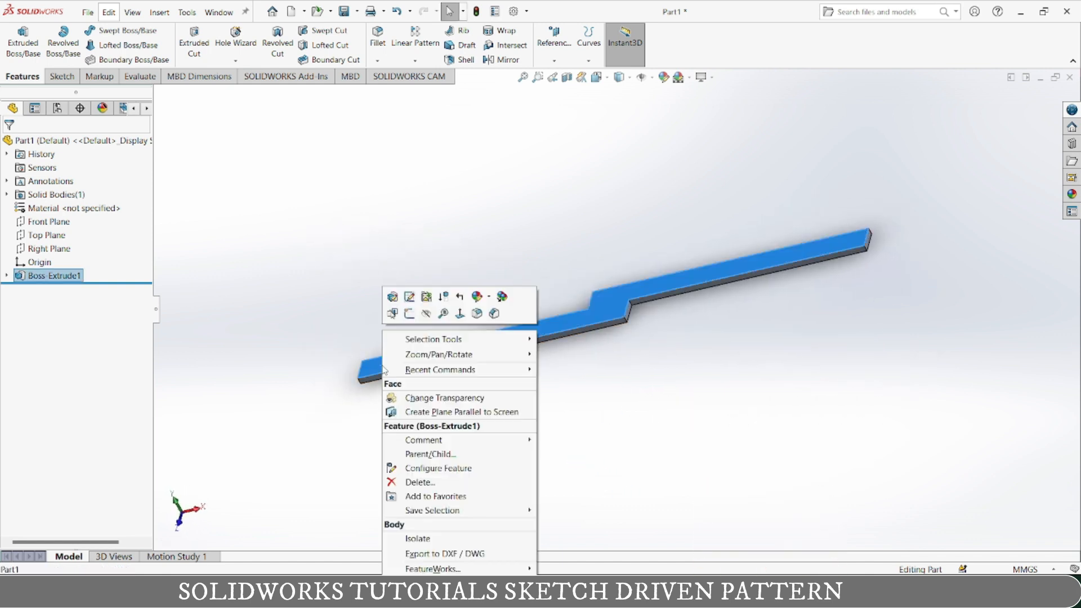
{"action": "left_click", "coordinate": [409, 317]}
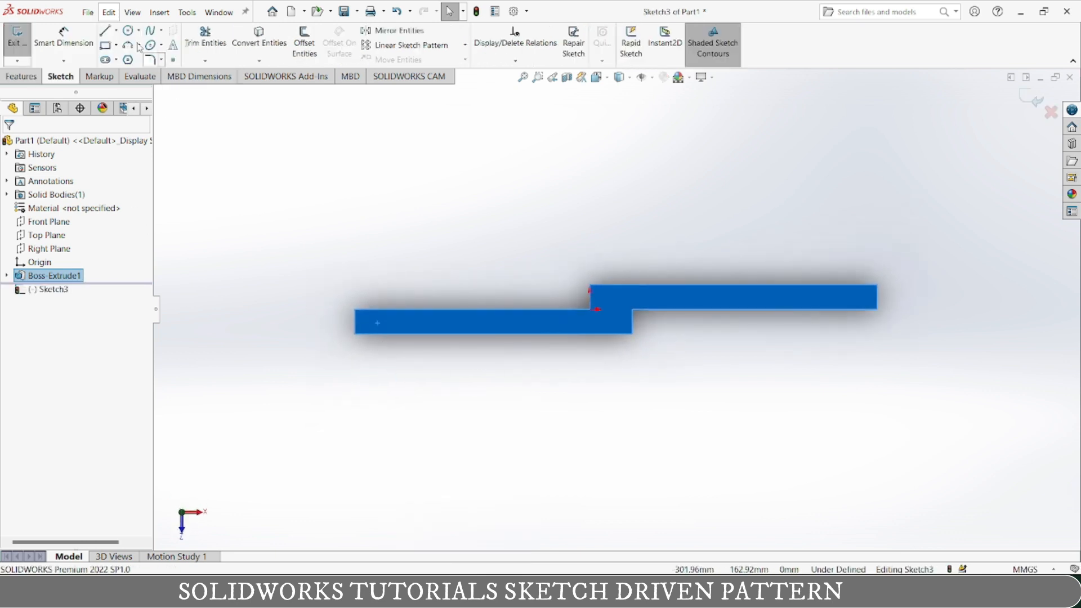
{"action": "left_click", "coordinate": [127, 32]}
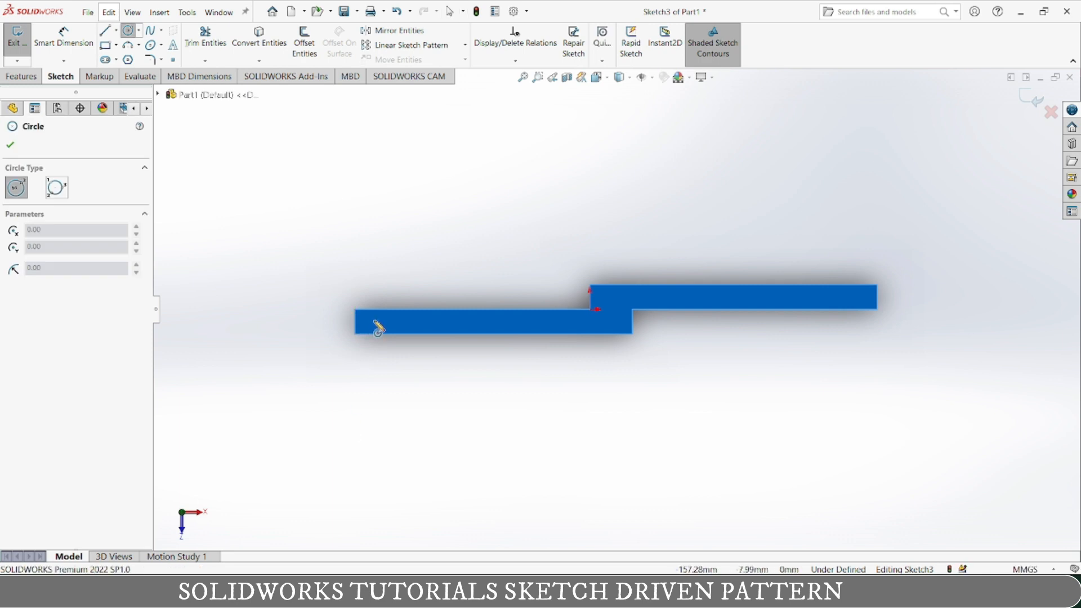
{"action": "scroll", "coordinate": [388, 332], "scroll_direction": "down", "scroll_amount": 6}
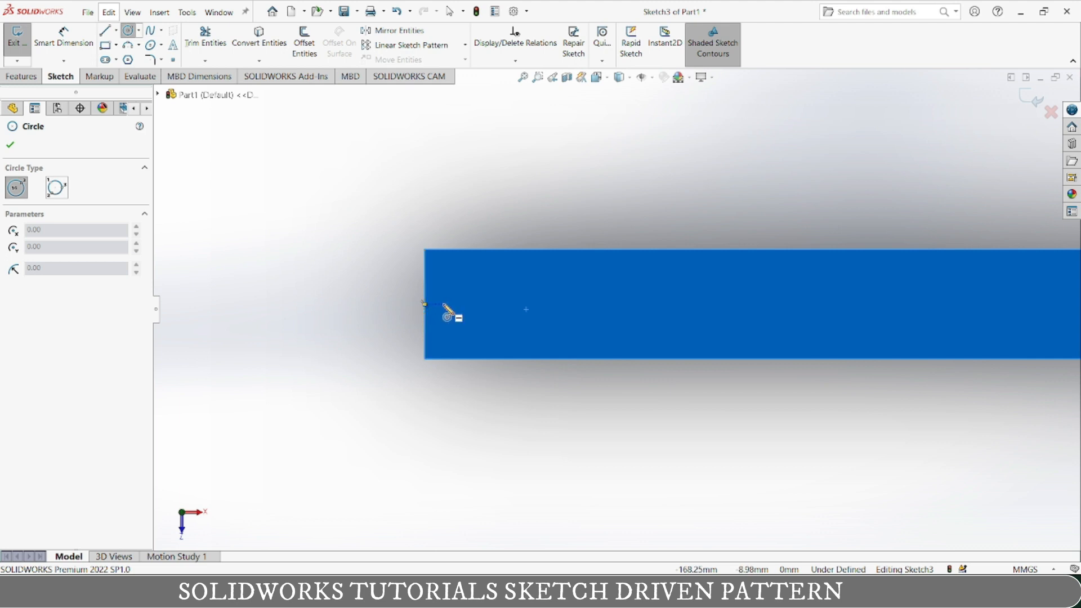
{"action": "left_click", "coordinate": [494, 304]}
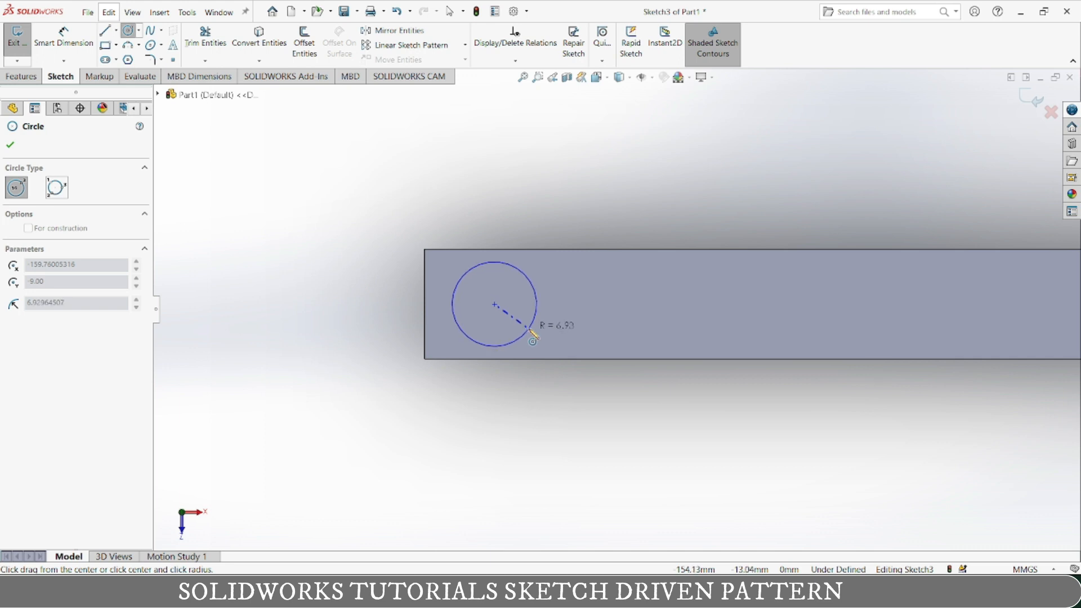
{"action": "left_click", "coordinate": [532, 332]}
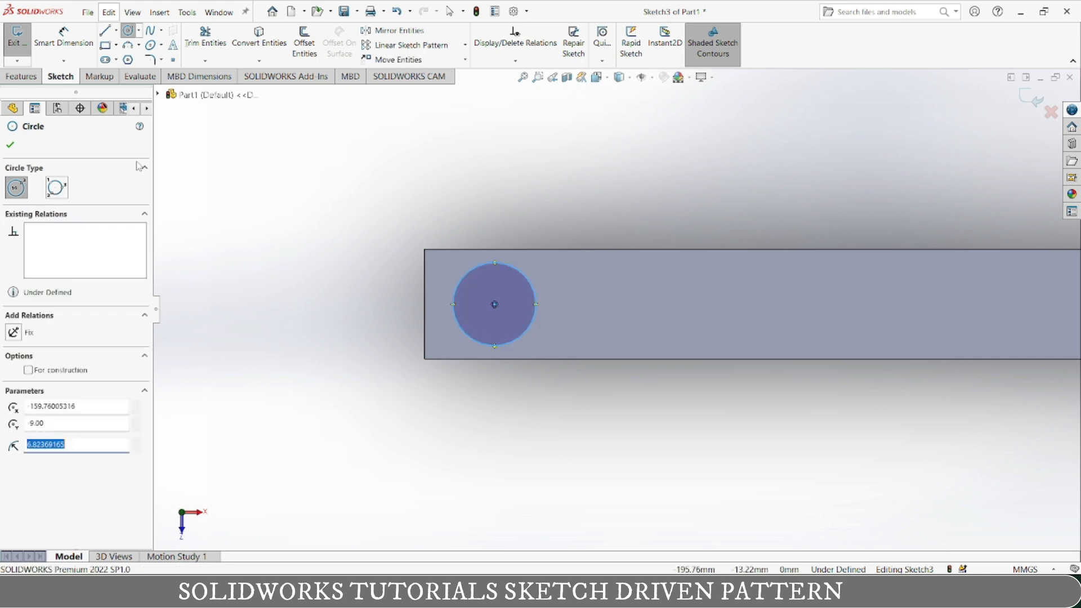
Dimension the circle's diameter to 13 mm
{"action": "left_click", "coordinate": [64, 37]}
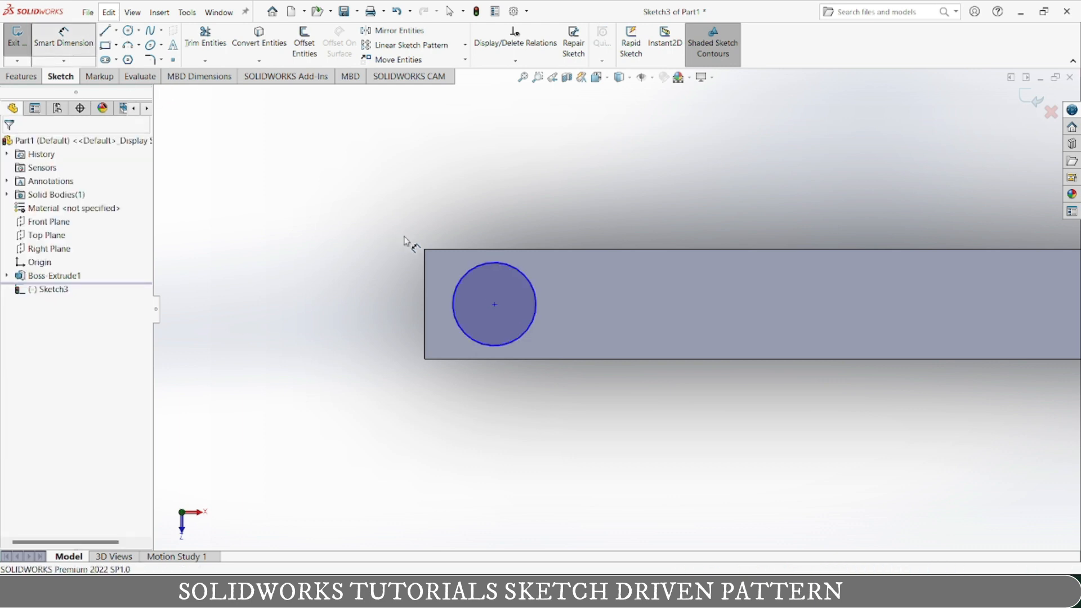
{"action": "left_click", "coordinate": [537, 291]}
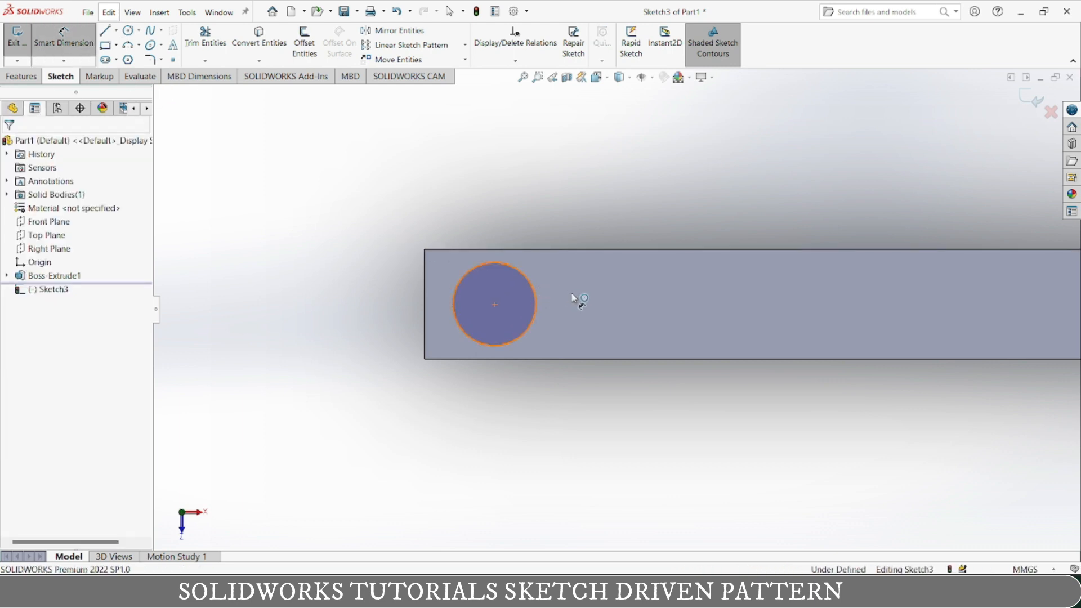
{"action": "left_click", "coordinate": [579, 304]}
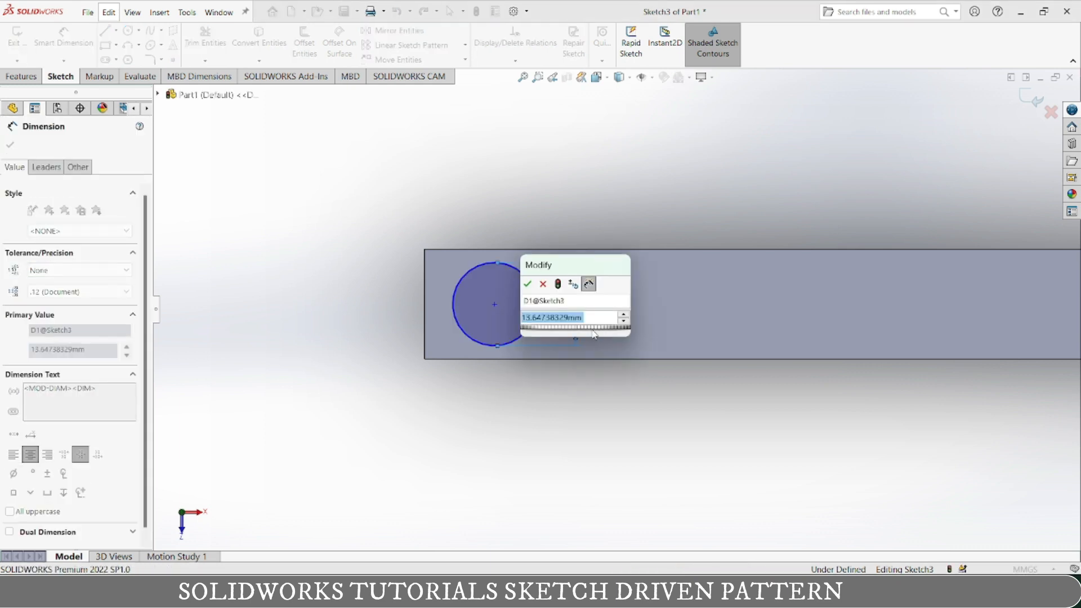
{"action": "type", "text": "13"}
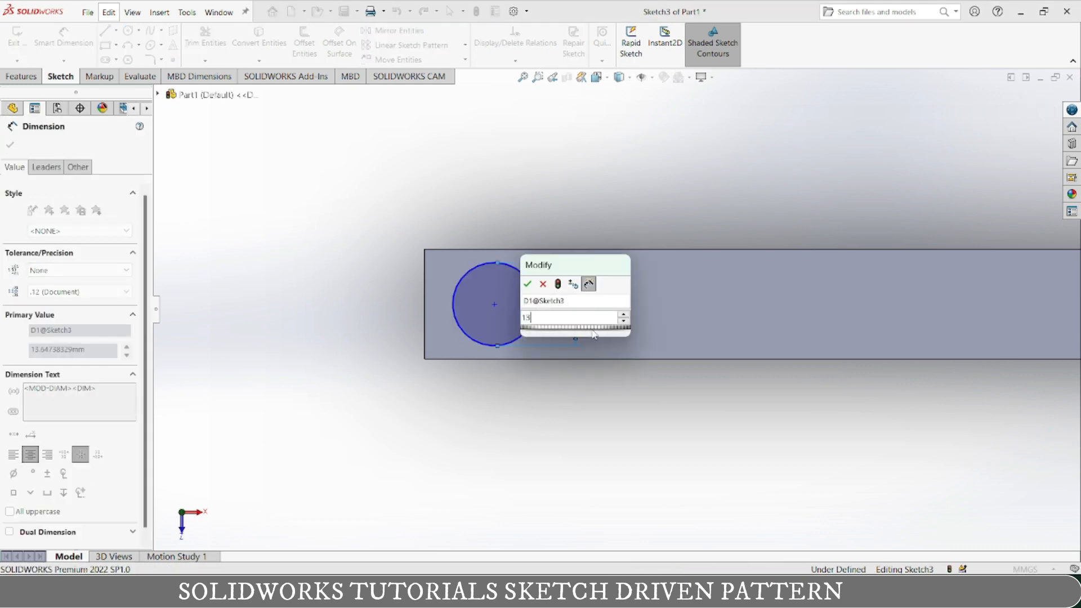
{"action": "key", "text": "Return"}
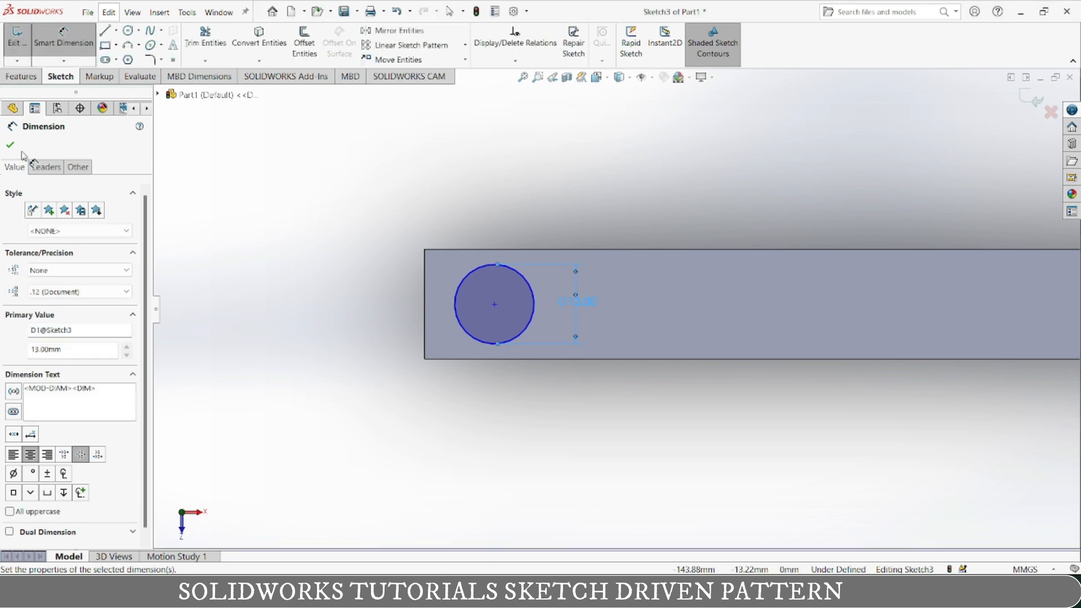
{"action": "key", "text": "Escape"}
Extrude the circle into a 20 mm tall cylindrical boss merged with the bar
{"action": "middle_click_drag", "start_coordinate": [658, 428], "coordinate": [643, 365]}
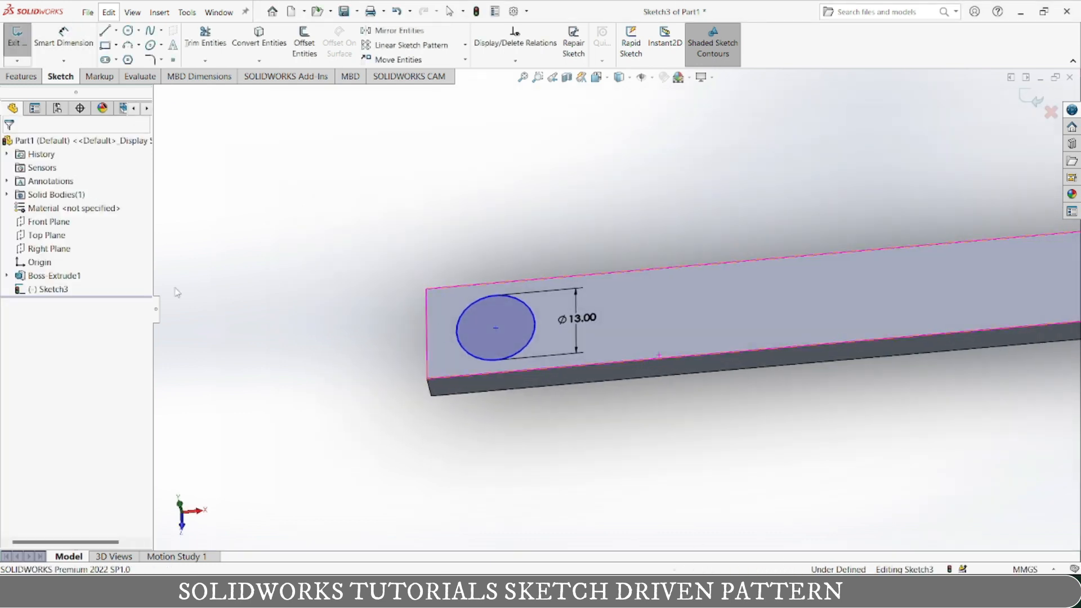
{"action": "left_click", "coordinate": [22, 76]}
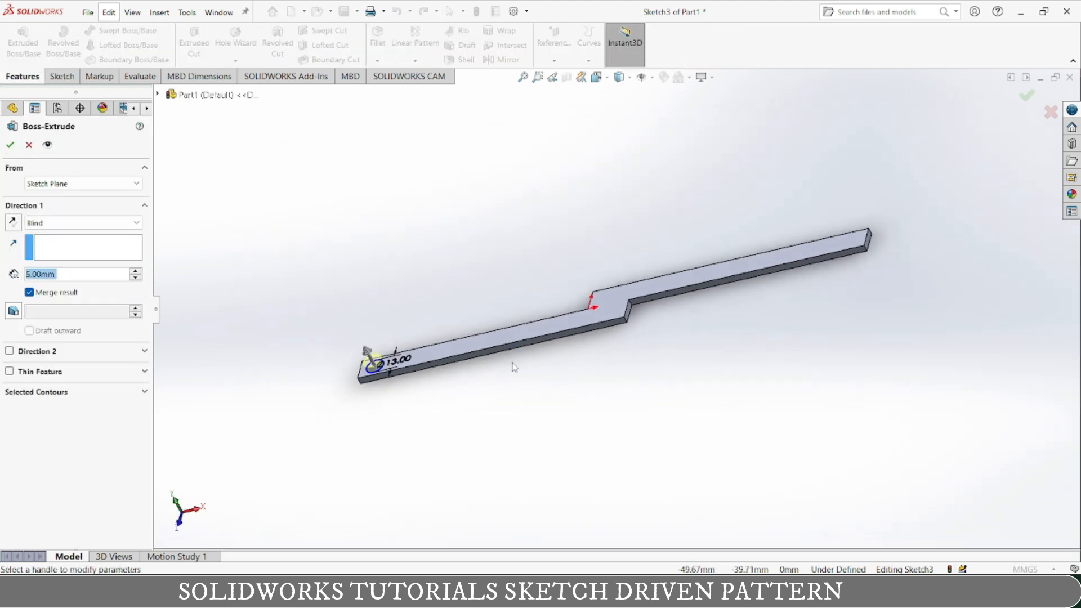
{"action": "type", "text": "10"}
{"action": "key", "text": "Return"}
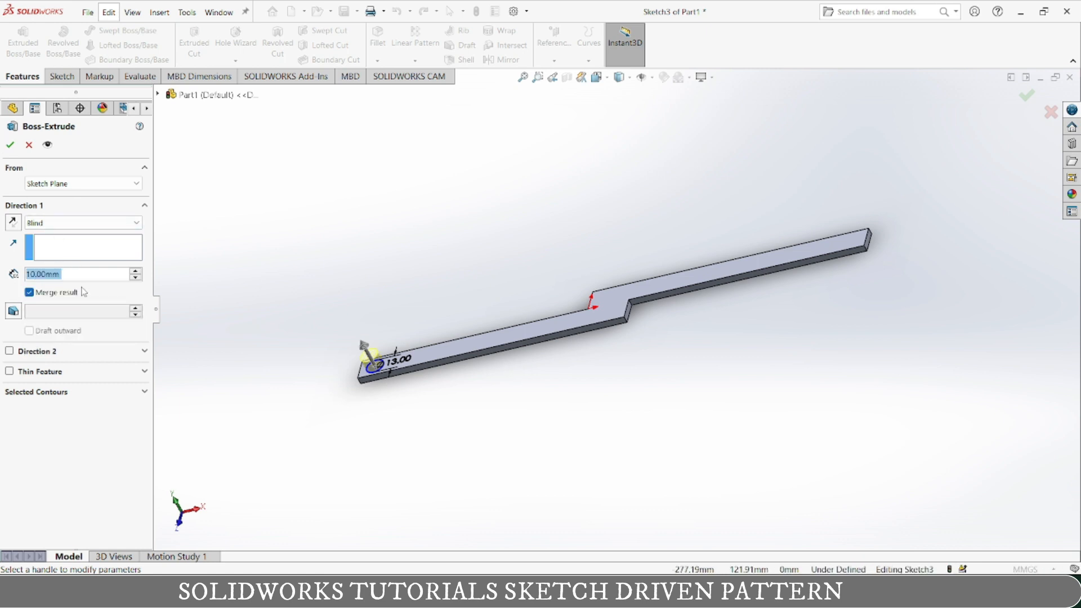
{"action": "type", "text": "20"}
{"action": "key", "text": "Return"}
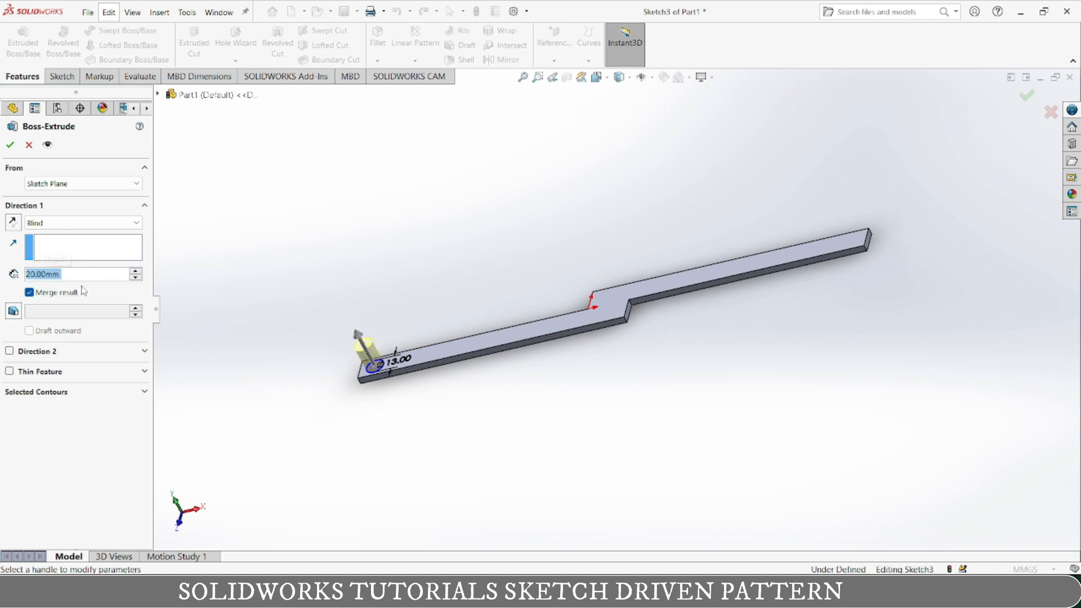
{"action": "left_click", "coordinate": [10, 146]}
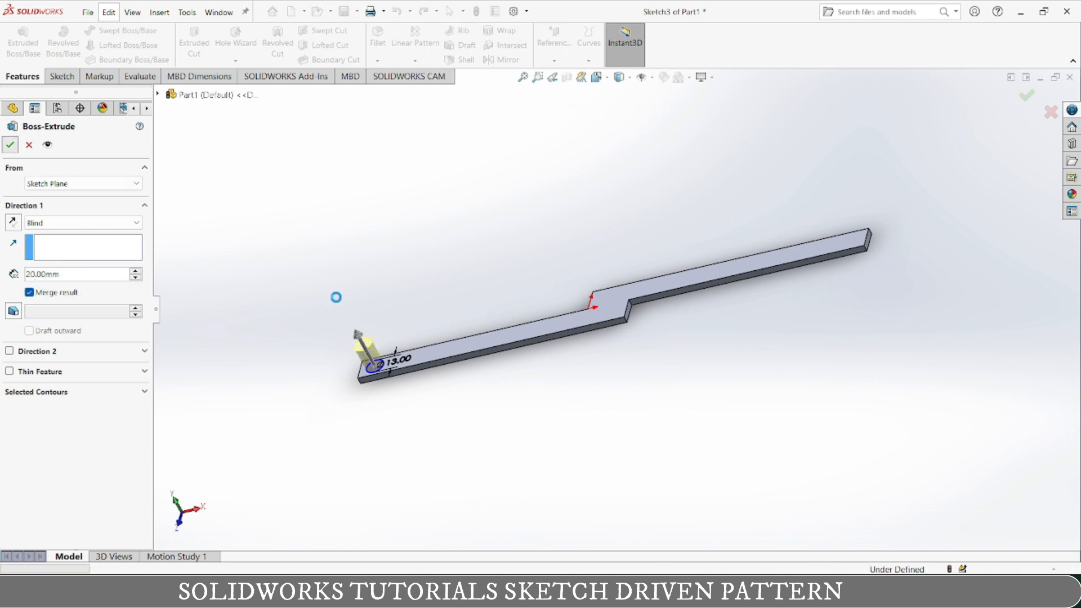
{"action": "left_click", "coordinate": [427, 302]}
{"action": "middle_click_drag", "start_coordinate": [429, 303], "coordinate": [478, 325]}
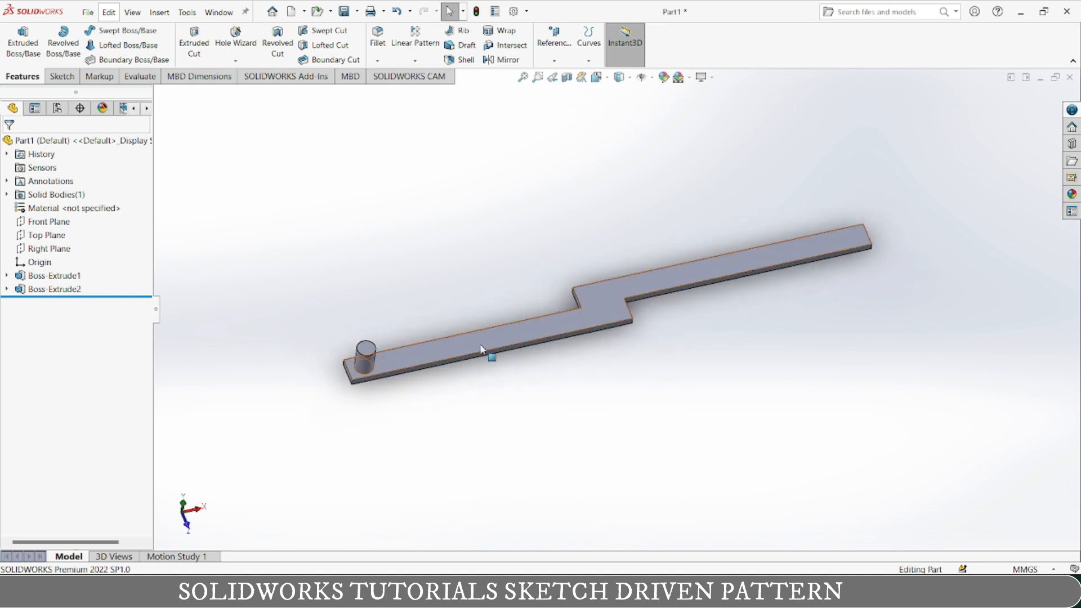
Start a sketch on the bar's top face and place four points along the centreline of the lower arm, beyond the cylinder
{"action": "left_click", "coordinate": [480, 342]}
{"action": "right_click", "coordinate": [479, 337]}
{"action": "left_click", "coordinate": [505, 315]}
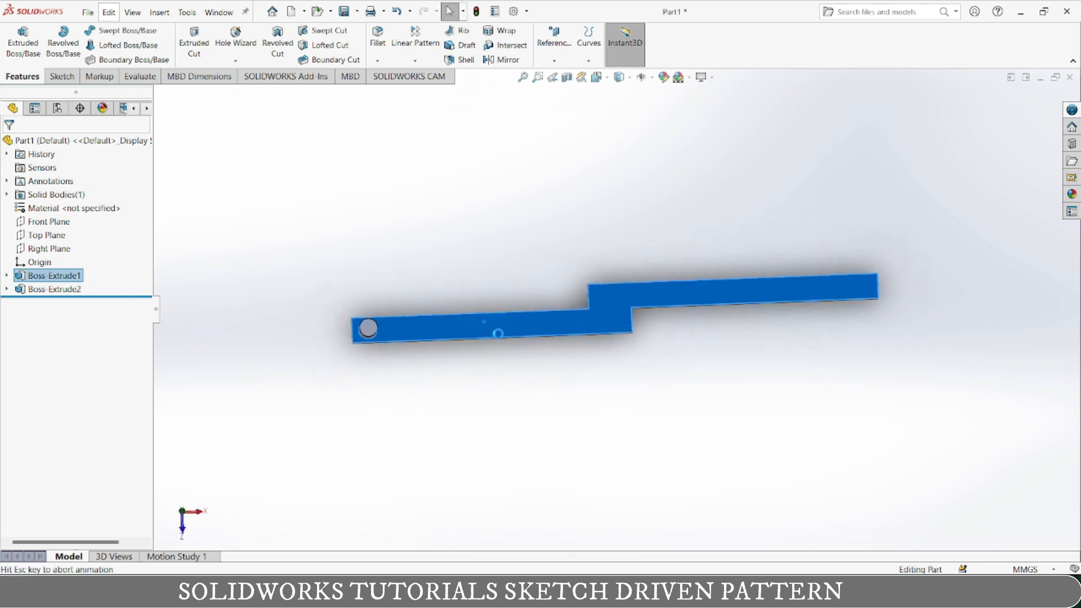
{"action": "left_click", "coordinate": [574, 393]}
{"action": "scroll", "coordinate": [552, 393], "scroll_direction": "down", "scroll_amount": 1}
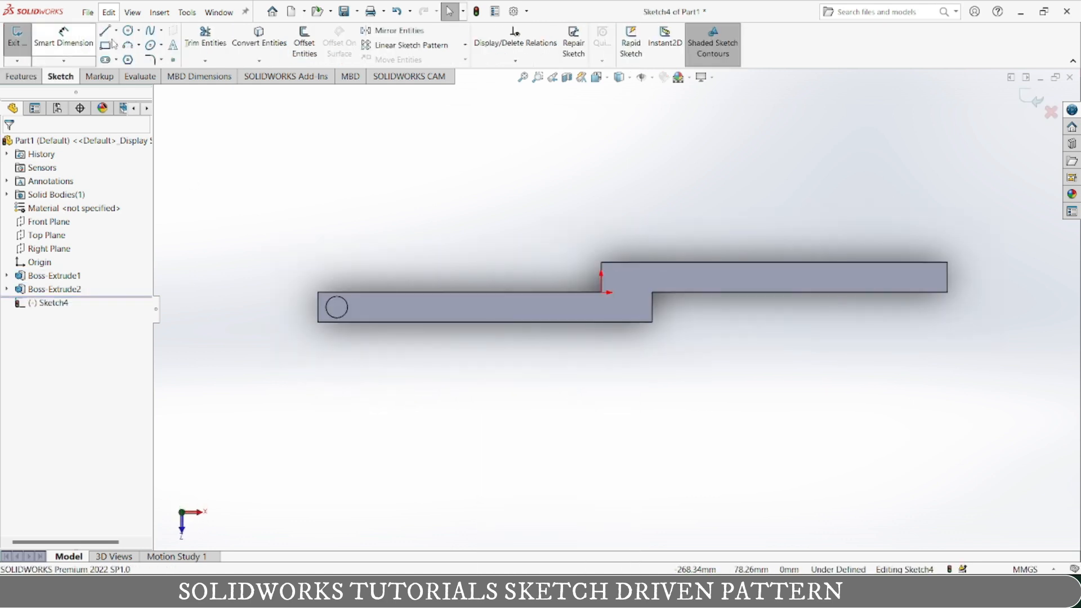
{"action": "left_click", "coordinate": [173, 60]}
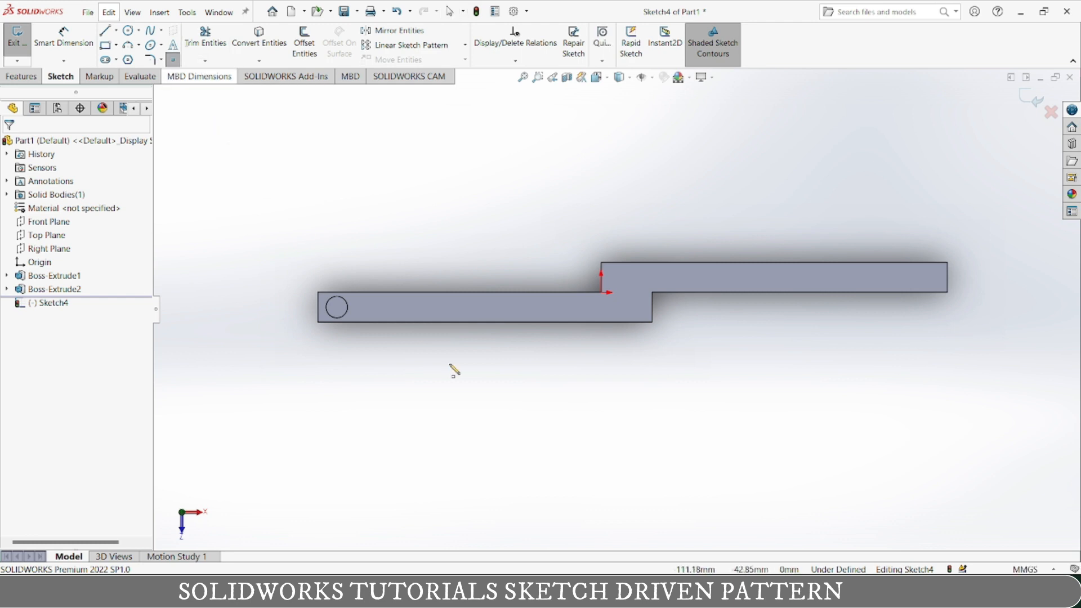
{"action": "left_click", "coordinate": [377, 307]}
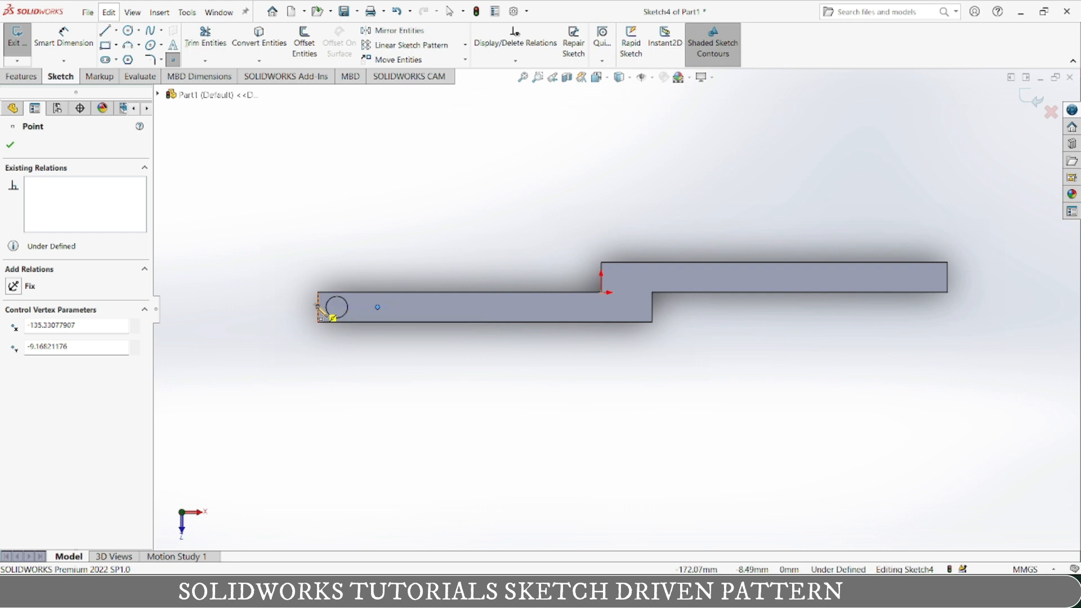
{"action": "left_click", "coordinate": [441, 307]}
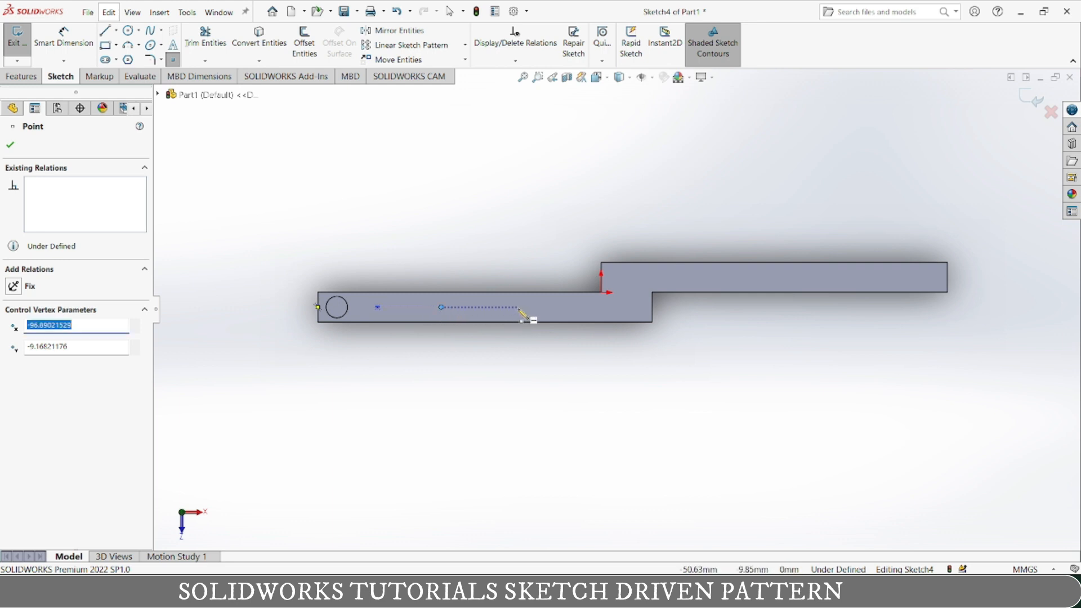
{"action": "left_click", "coordinate": [515, 307]}
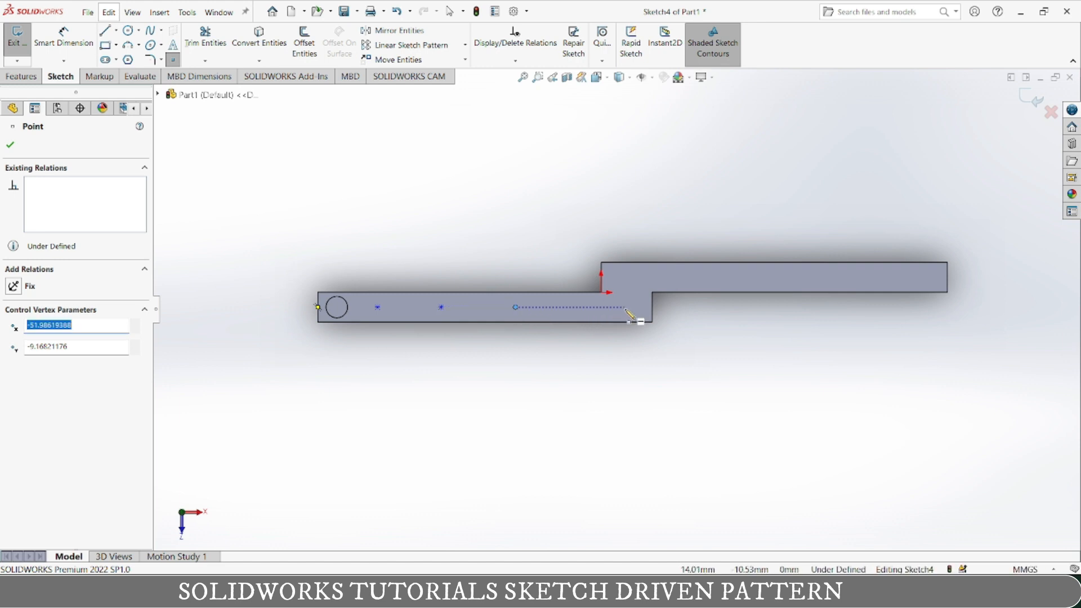
{"action": "left_click", "coordinate": [626, 308]}
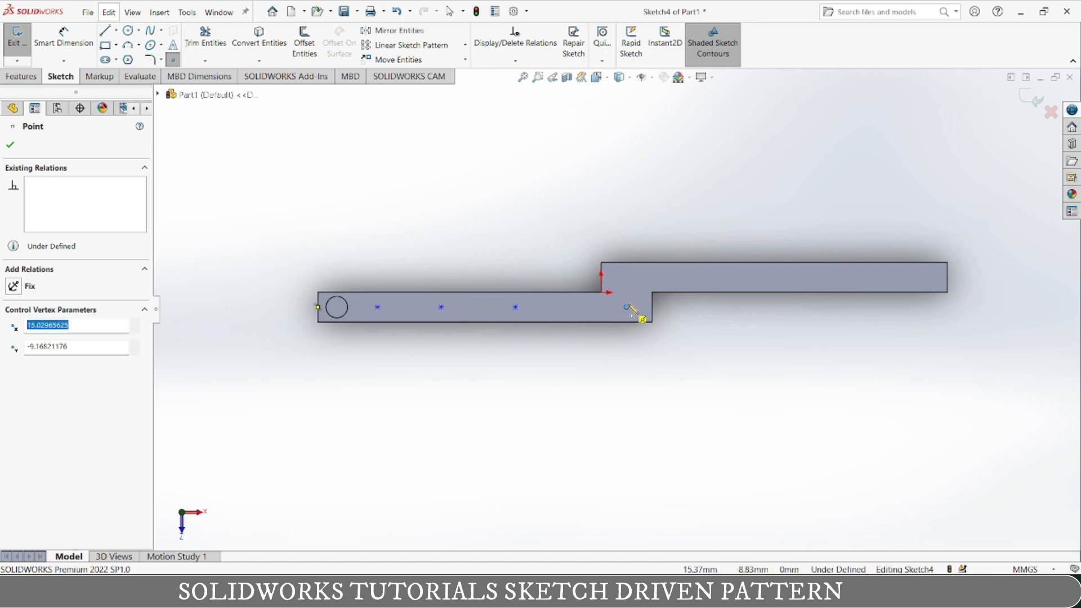
Place two points along the upper arm's centreline, one beside the step and one near the far end, and close the sketch
{"action": "left_click", "coordinate": [627, 277]}
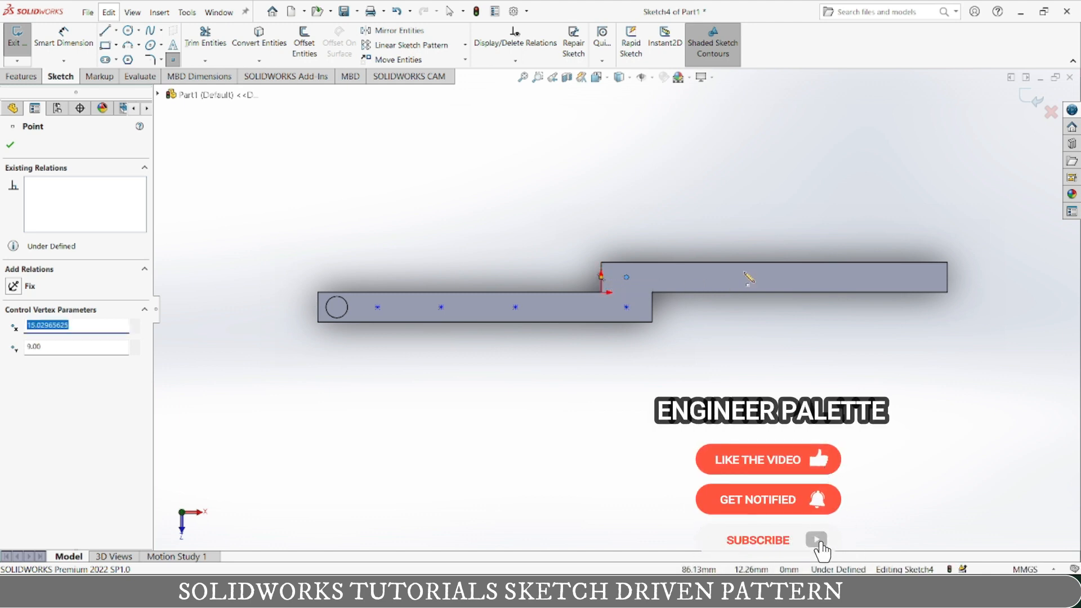
{"action": "left_click", "coordinate": [924, 277]}
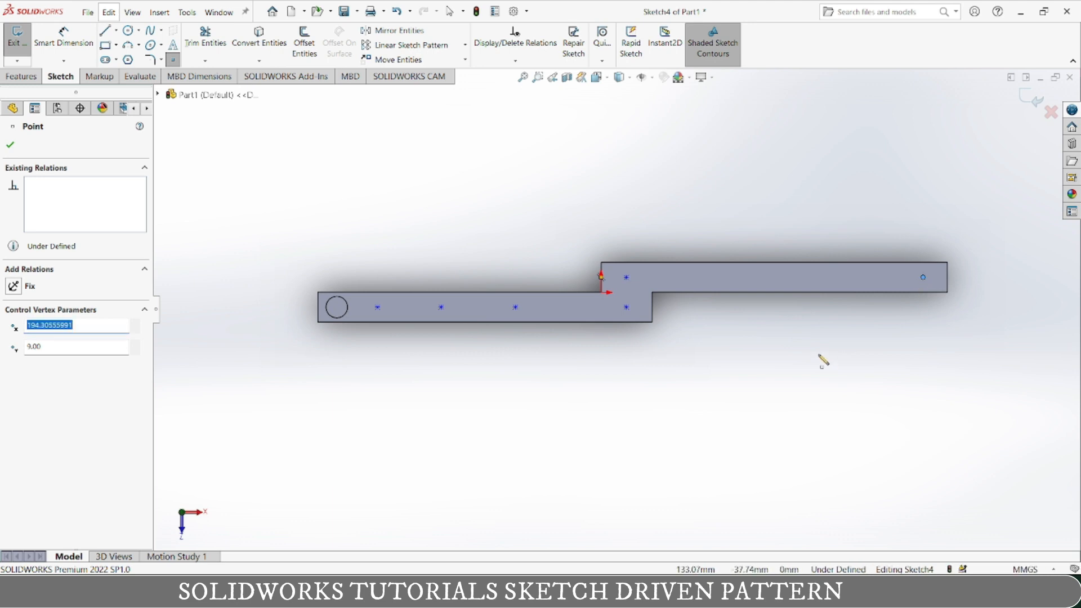
{"action": "left_click", "coordinate": [21, 146]}
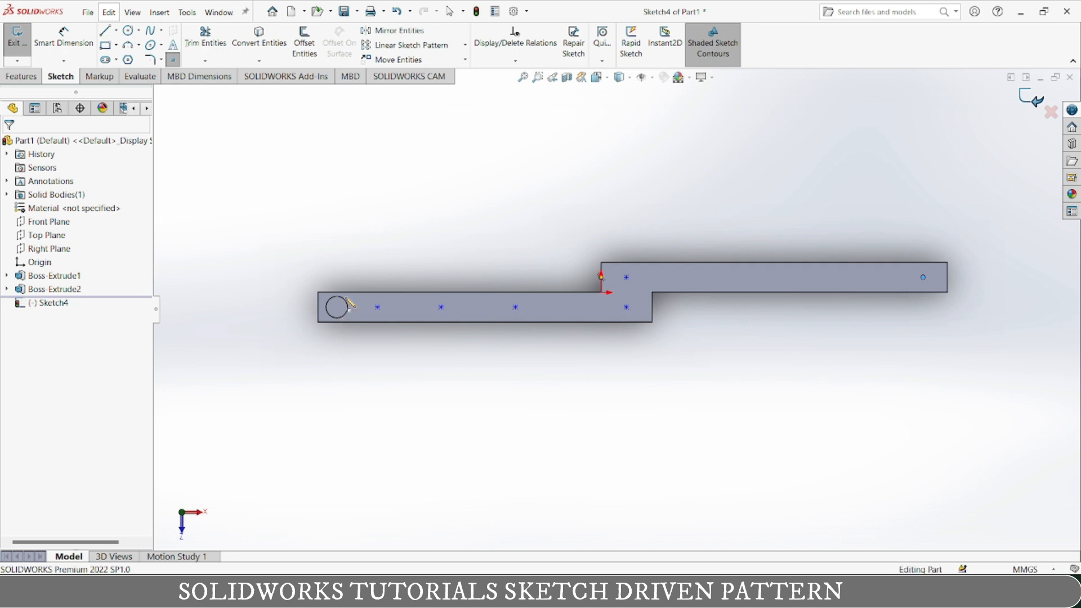
{"action": "middle_click_drag", "start_coordinate": [395, 419], "coordinate": [389, 309]}
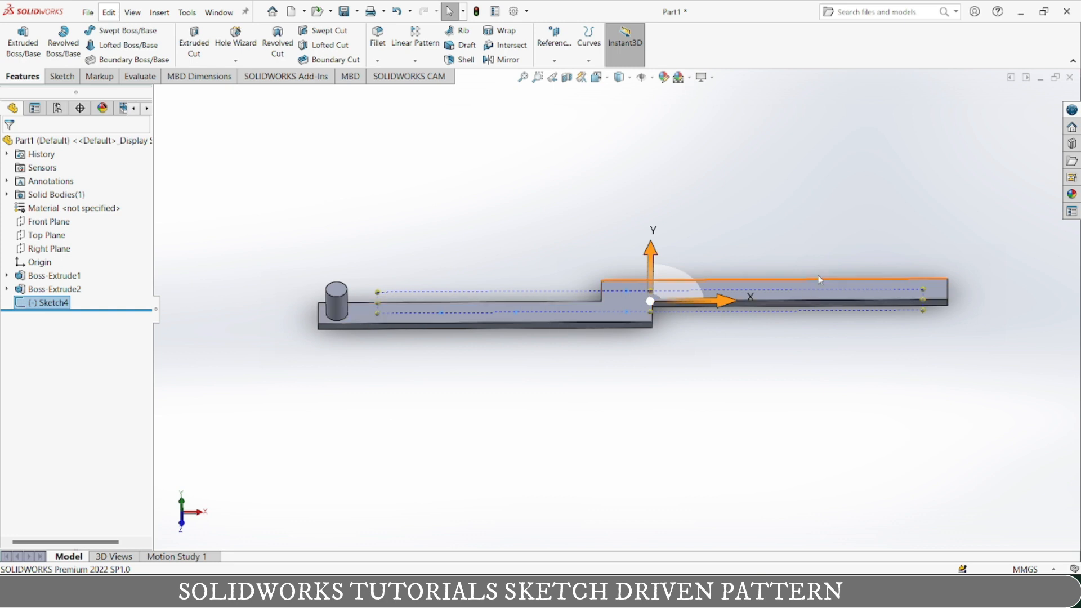
{"action": "left_click", "coordinate": [442, 189]}
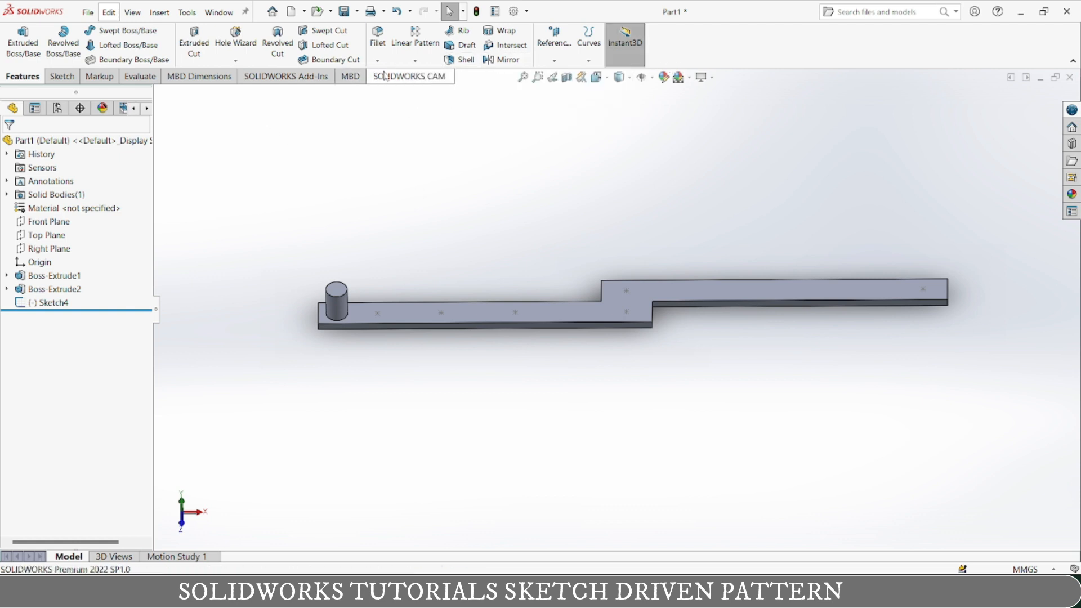
Create a Sketch Driven Pattern of the cylindrical boss from the point sketch, using Centroid as the reference point
{"action": "left_click", "coordinate": [415, 60]}
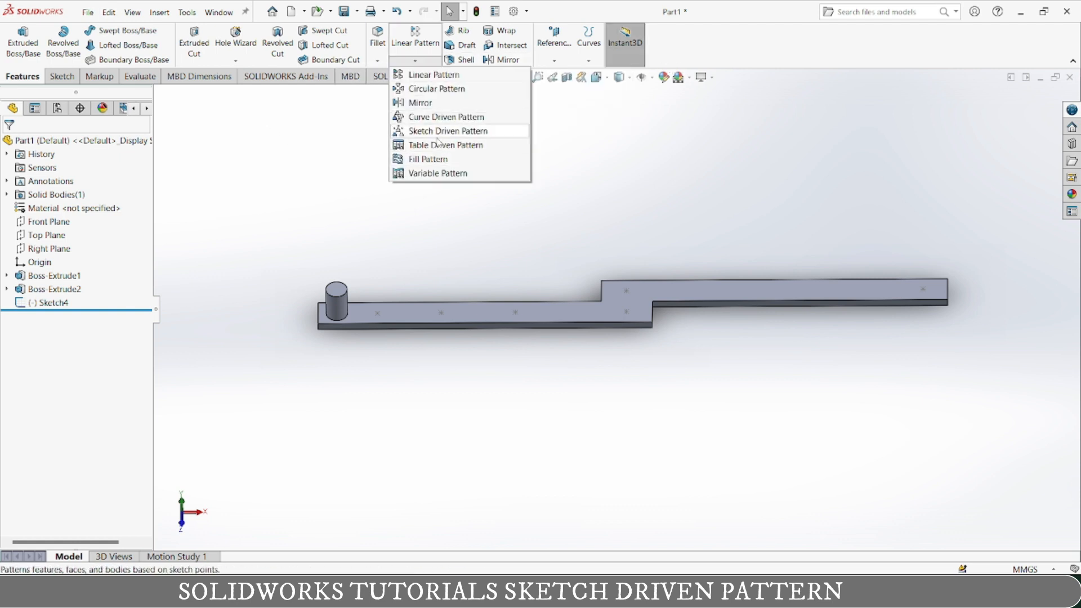
{"action": "left_click", "coordinate": [447, 131]}
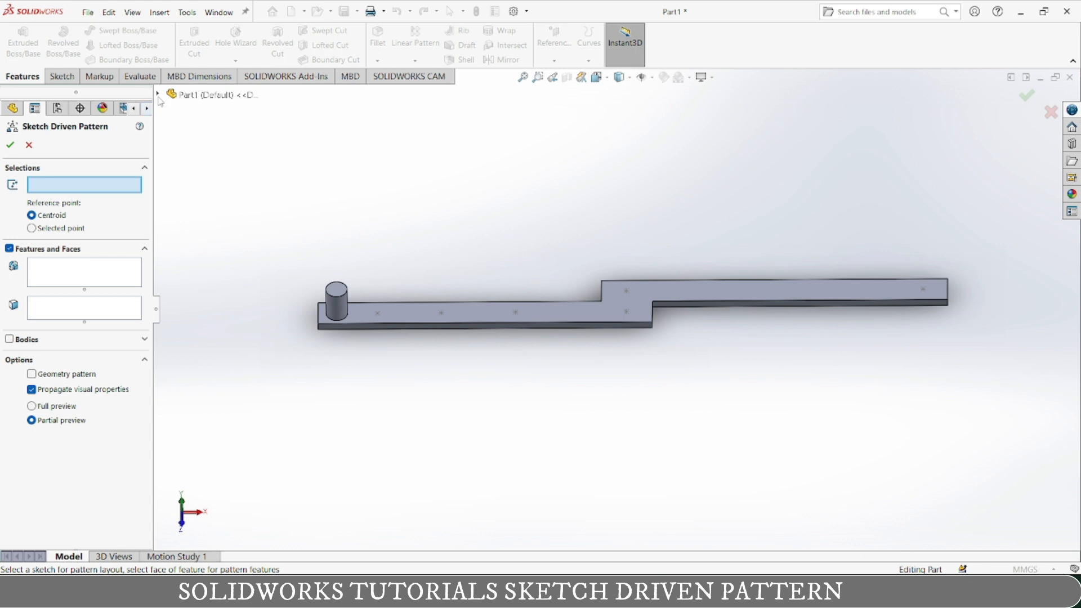
{"action": "left_click", "coordinate": [381, 315]}
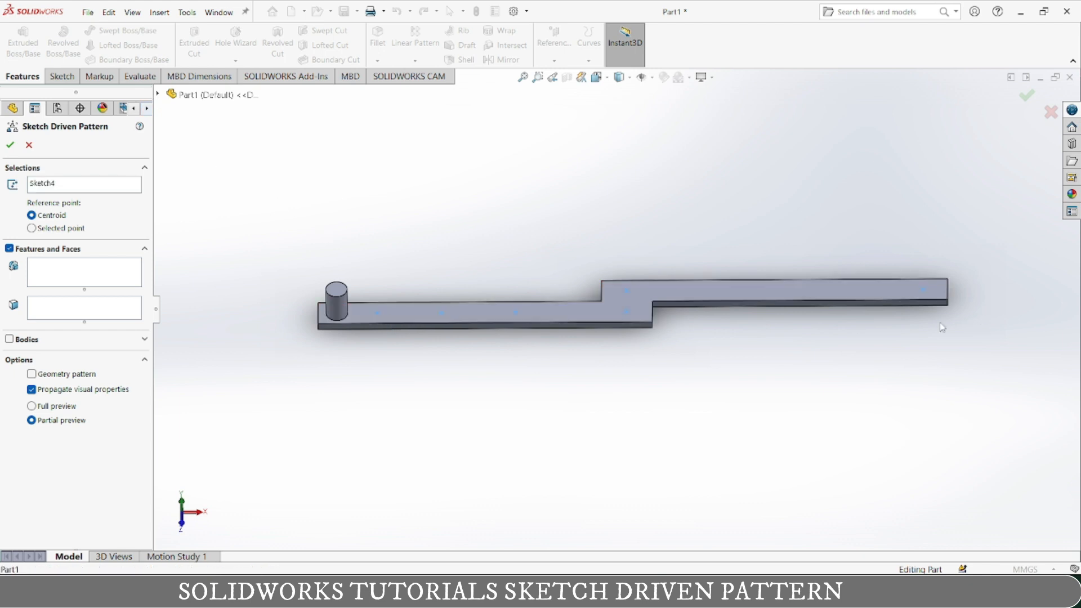
{"action": "left_click", "coordinate": [158, 94]}
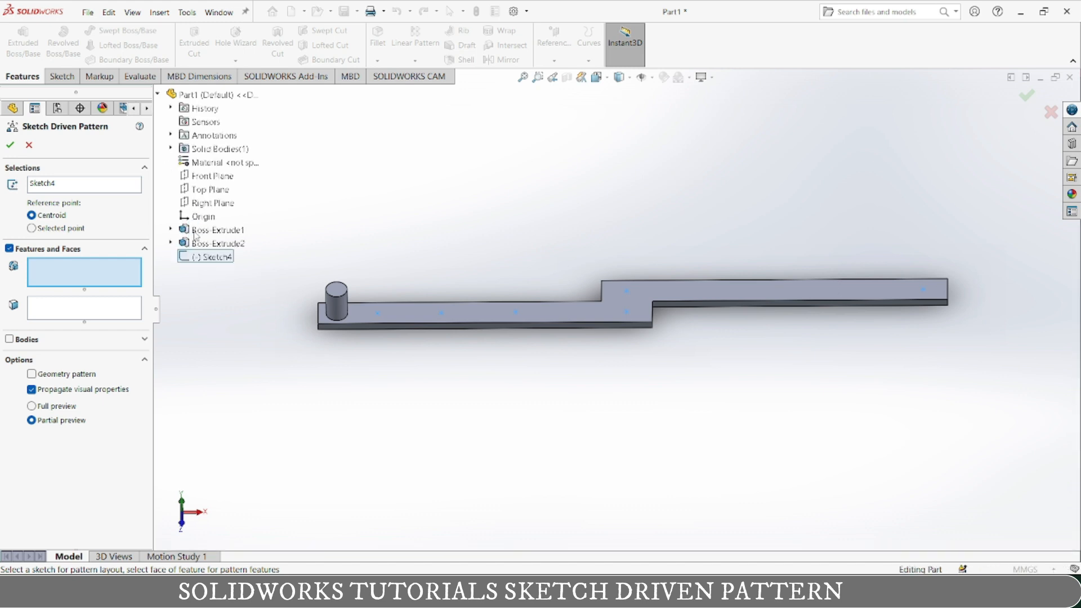
{"action": "left_click", "coordinate": [158, 95]}
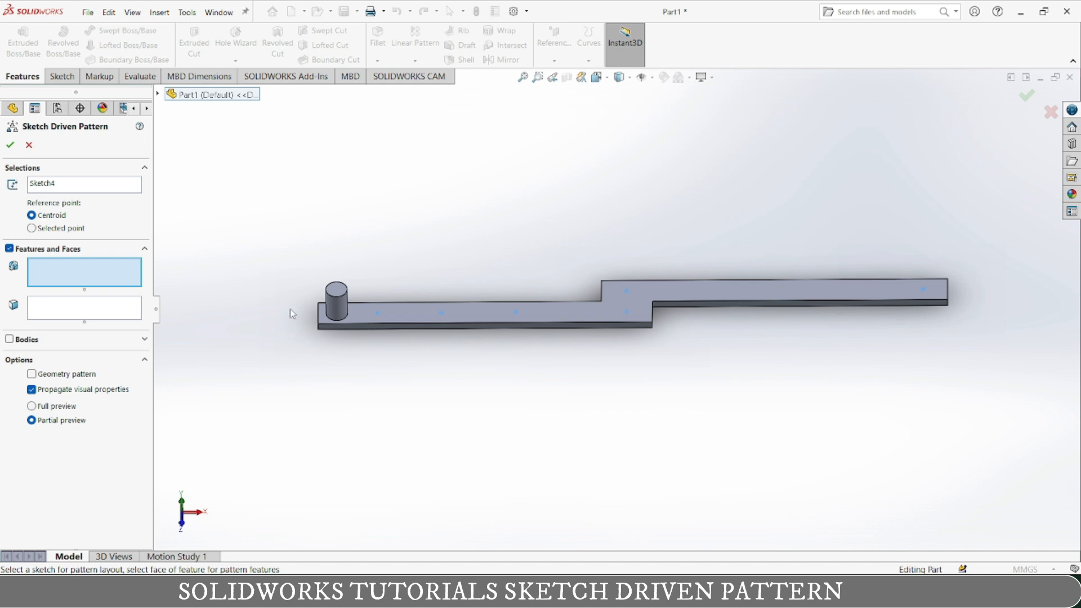
{"action": "left_click", "coordinate": [337, 308]}
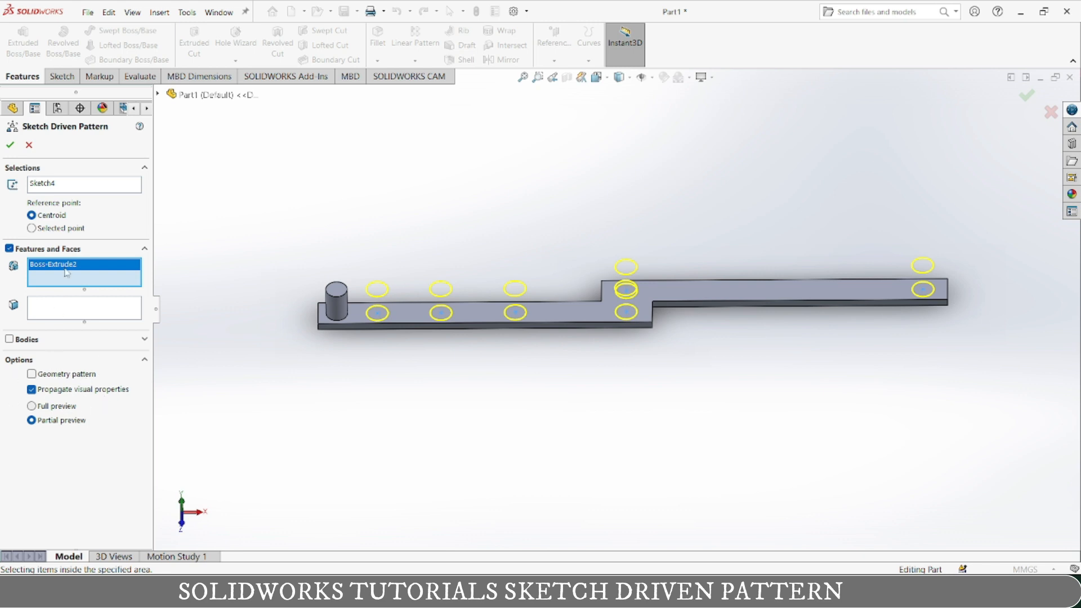
{"action": "left_click", "coordinate": [10, 145]}
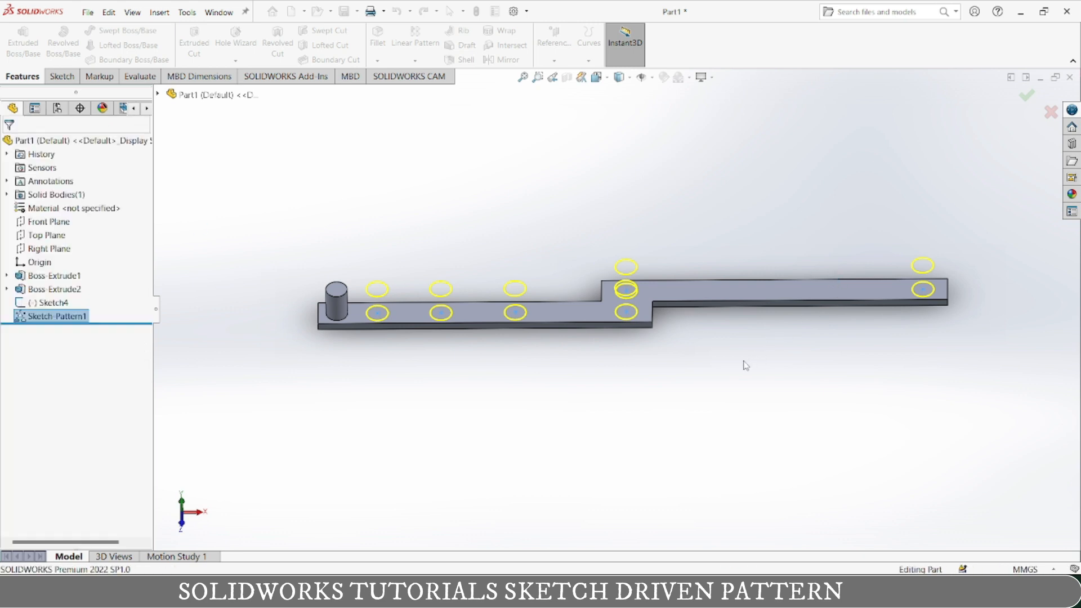
{"action": "middle_click_drag", "start_coordinate": [726, 372], "coordinate": [781, 348]}
{"action": "mouse_move", "coordinate": [767, 399]}
{"action": "middle_mouse_down"}
{"action": "mouse_move", "coordinate": [726, 412]}
{"action": "mouse_move", "coordinate": [741, 441]}
{"action": "mouse_move", "coordinate": [733, 462]}
{"action": "middle_mouse_up"}
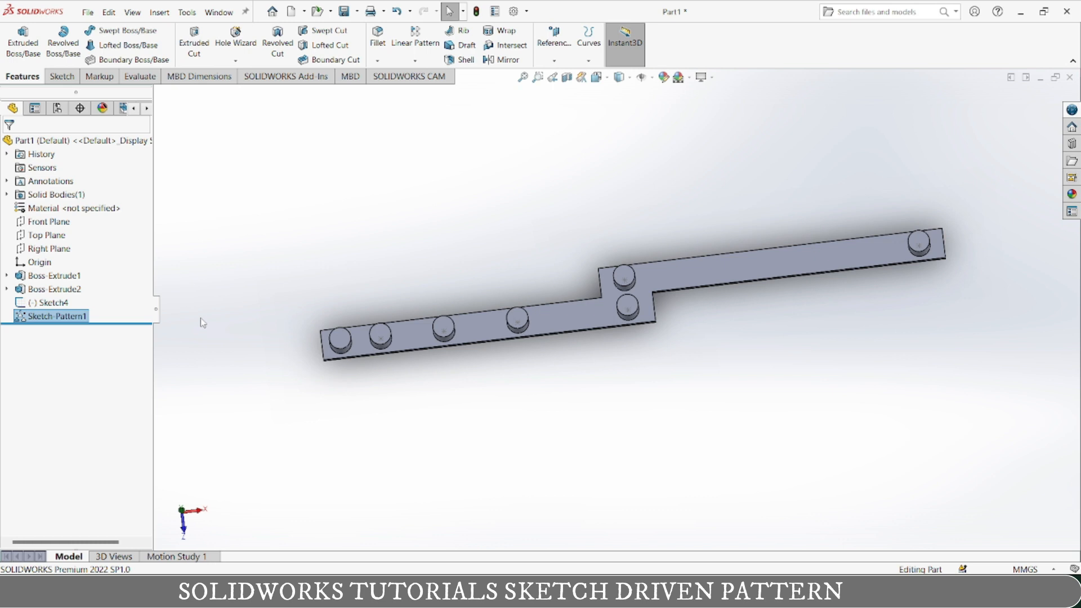
Edit the pattern's point sketch and add two points on the lower arm's centreline between its third and fourth points
{"action": "right_click", "coordinate": [54, 322]}
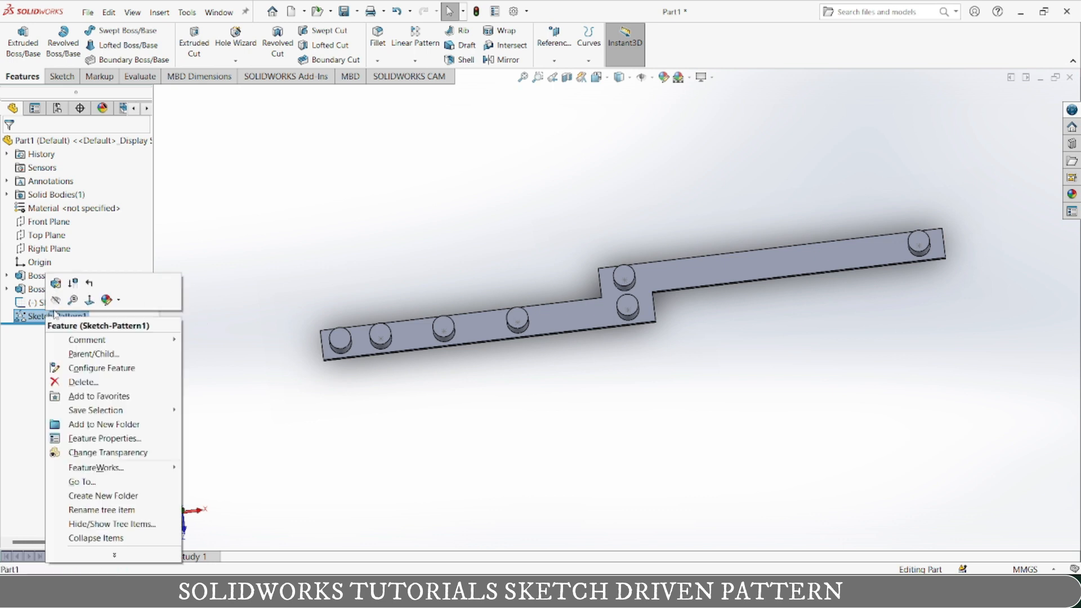
{"action": "left_click", "coordinate": [264, 260]}
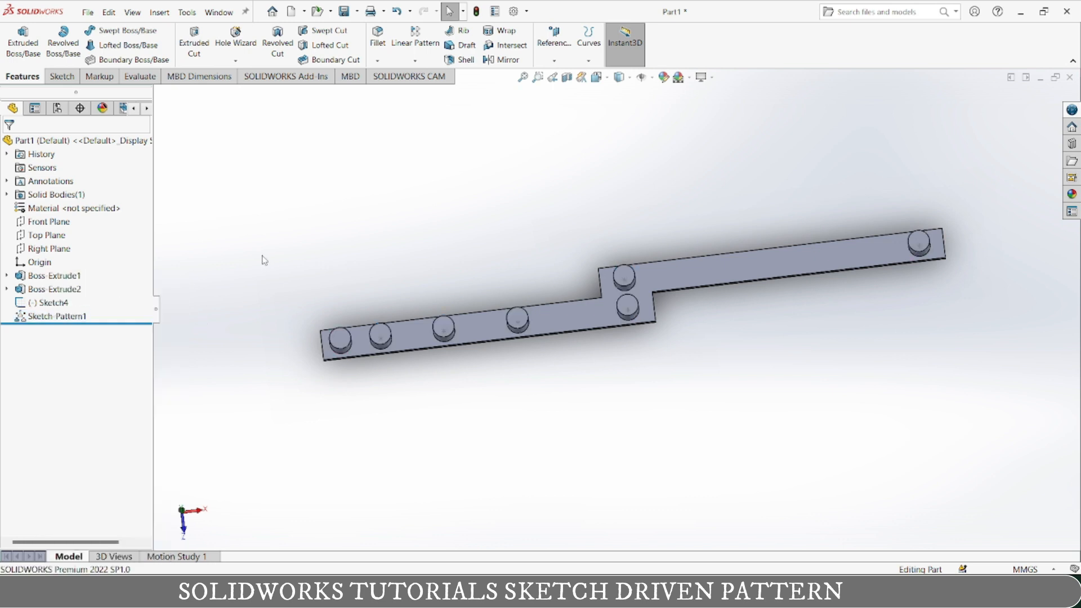
{"action": "right_click", "coordinate": [25, 307]}
{"action": "left_click", "coordinate": [34, 274]}
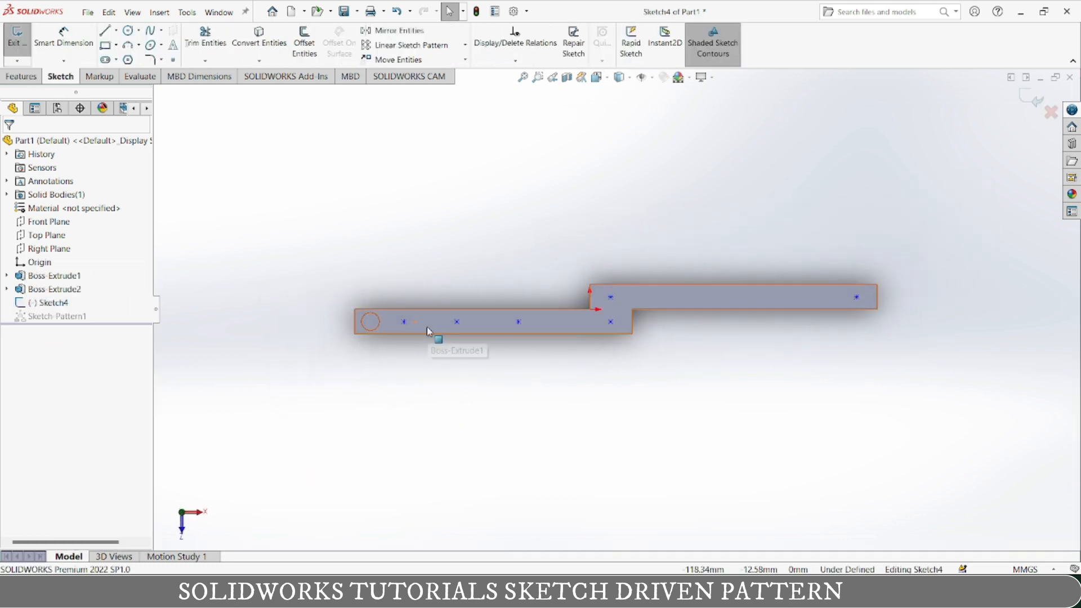
{"action": "scroll", "coordinate": [429, 332], "scroll_direction": "down", "scroll_amount": 3}
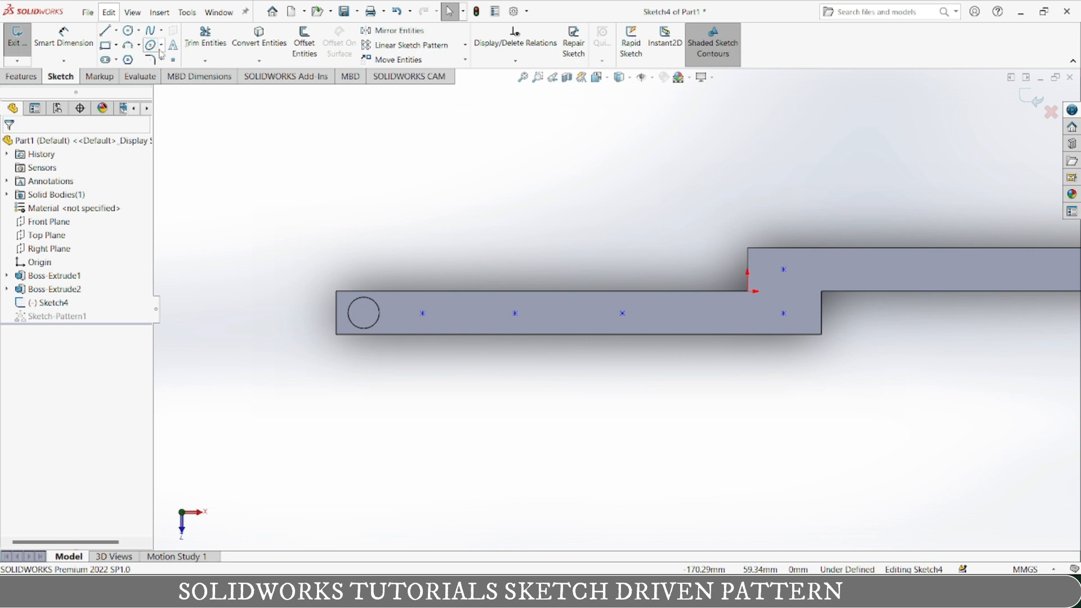
{"action": "left_click", "coordinate": [174, 61]}
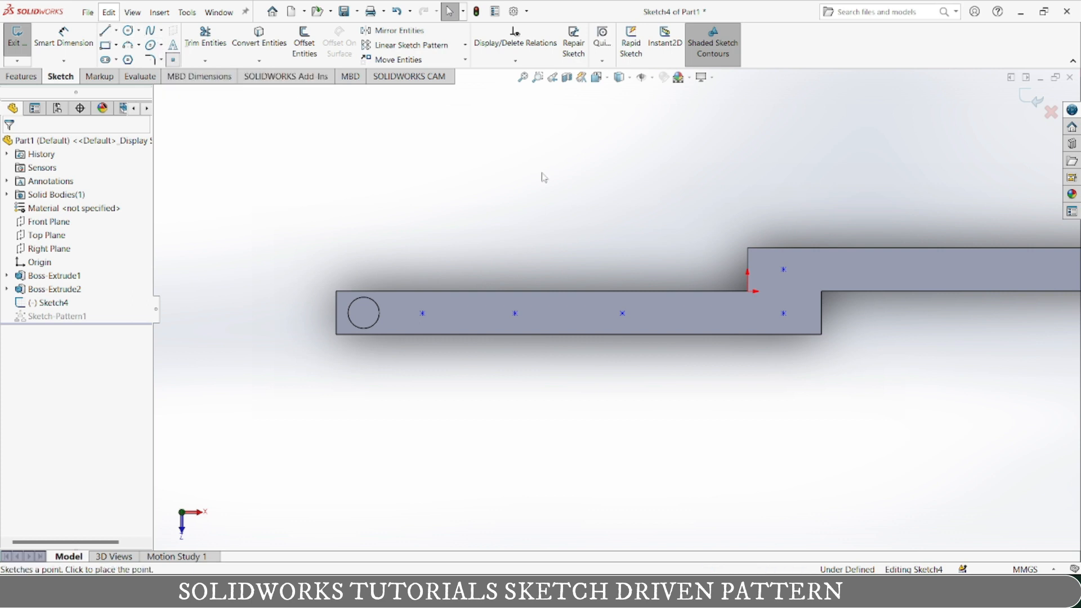
{"action": "left_click", "coordinate": [680, 313]}
{"action": "left_click", "coordinate": [740, 314]}
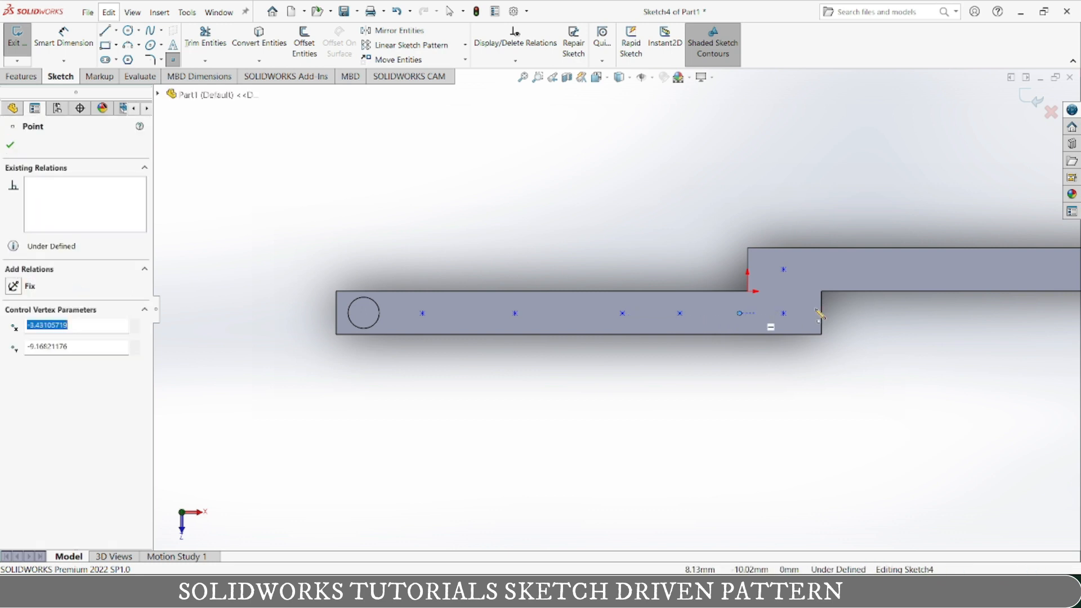
Add five points along the upper arm's centreline between its two existing points and exit the sketch to rebuild the pattern
{"action": "left_click", "coordinate": [845, 269]}
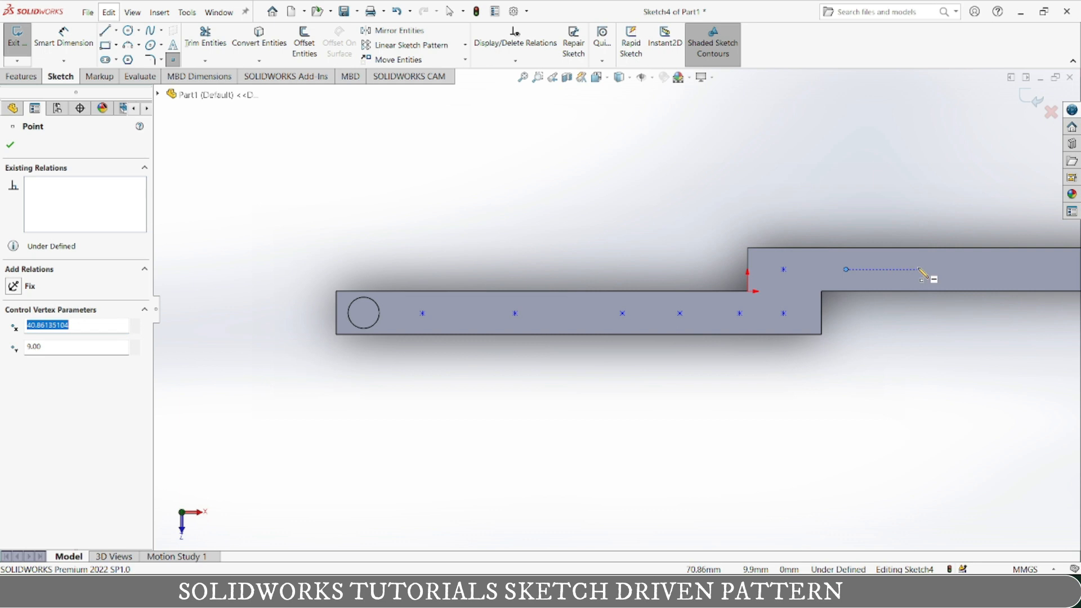
{"action": "left_click", "coordinate": [911, 269]}
{"action": "left_click", "coordinate": [981, 270]}
{"action": "left_click", "coordinate": [1046, 270]}
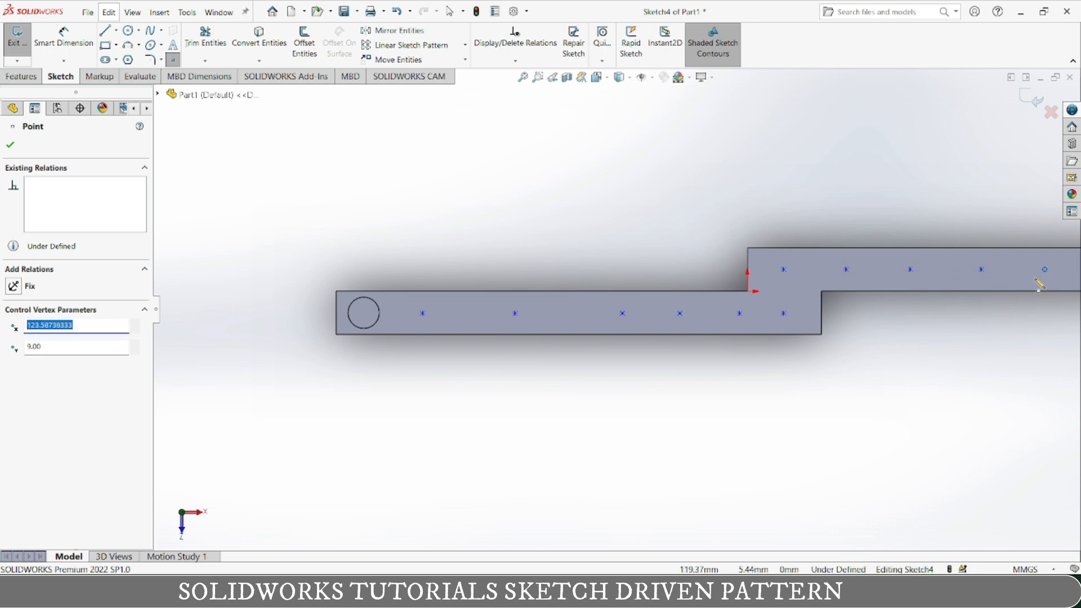
{"action": "scroll", "coordinate": [1046, 275], "scroll_direction": "up", "scroll_amount": 1}
{"action": "left_click", "coordinate": [1037, 276]}
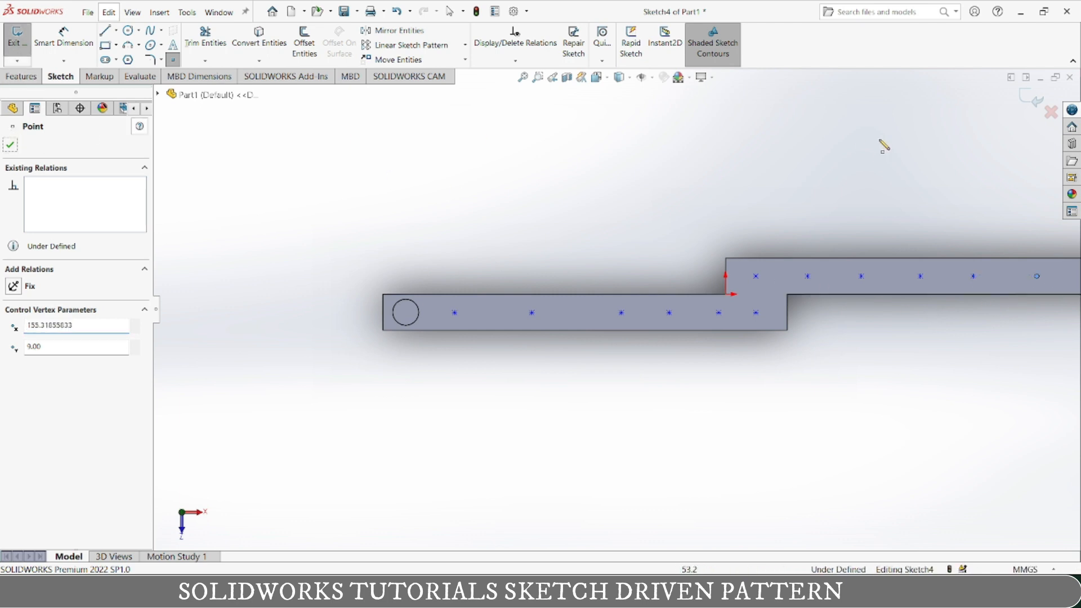
{"action": "left_click", "coordinate": [1030, 97]}
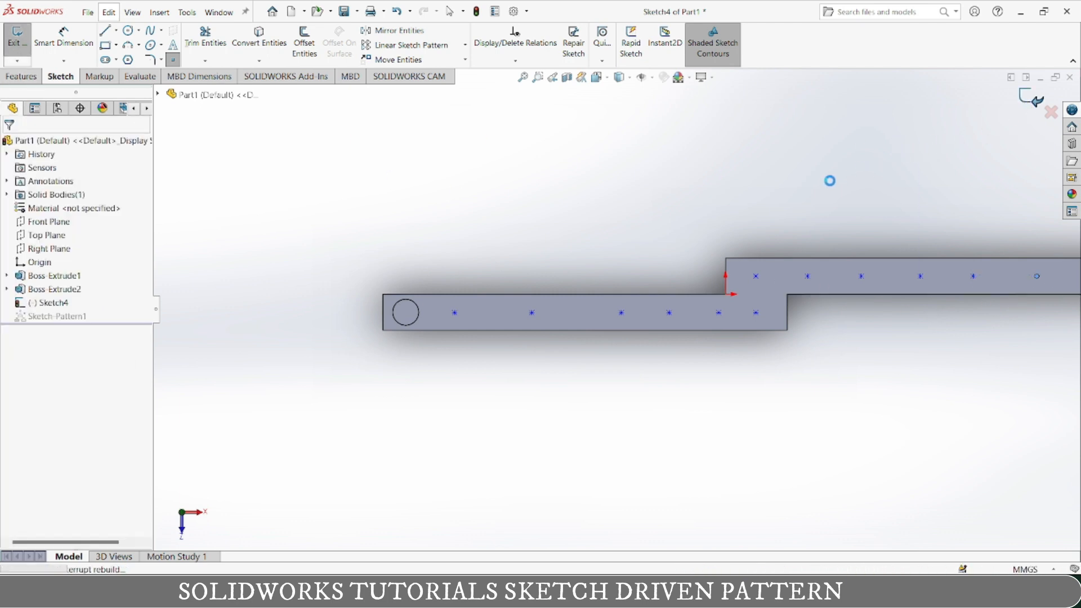
{"action": "mouse_move", "coordinate": [824, 192]}
{"action": "middle_mouse_down"}
{"action": "mouse_move", "coordinate": [910, 195]}
{"action": "mouse_move", "coordinate": [893, 321]}
{"action": "mouse_move", "coordinate": [808, 250]}
{"action": "mouse_move", "coordinate": [901, 344]}
{"action": "middle_mouse_up"}
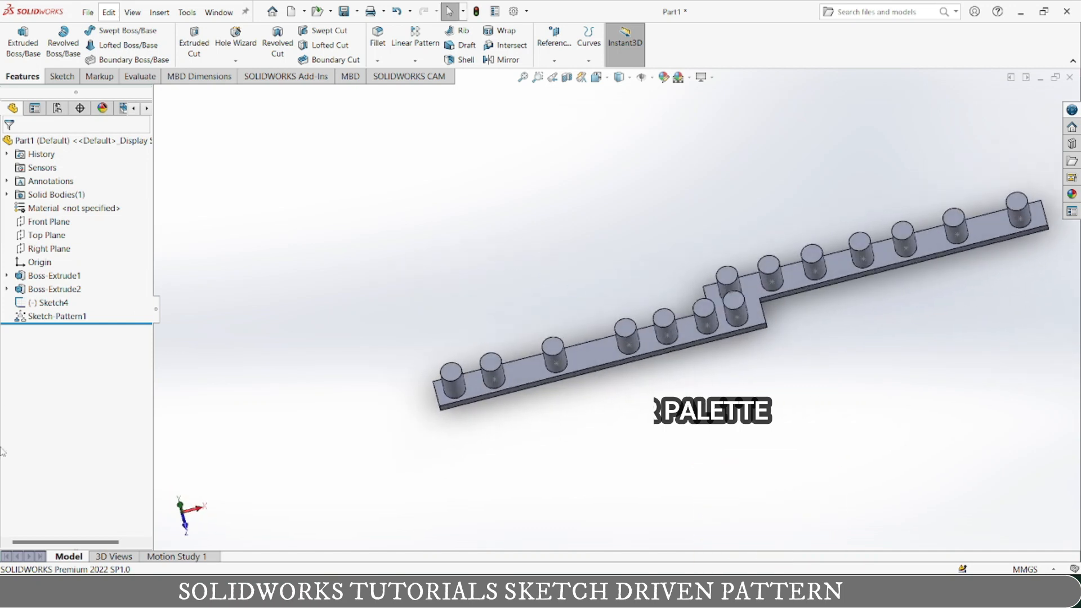
Edit the sketch driven pattern, switch its reference point to Selected point, and try the lower arm's Point2 and Point3 as references
{"action": "right_click", "coordinate": [48, 316]}
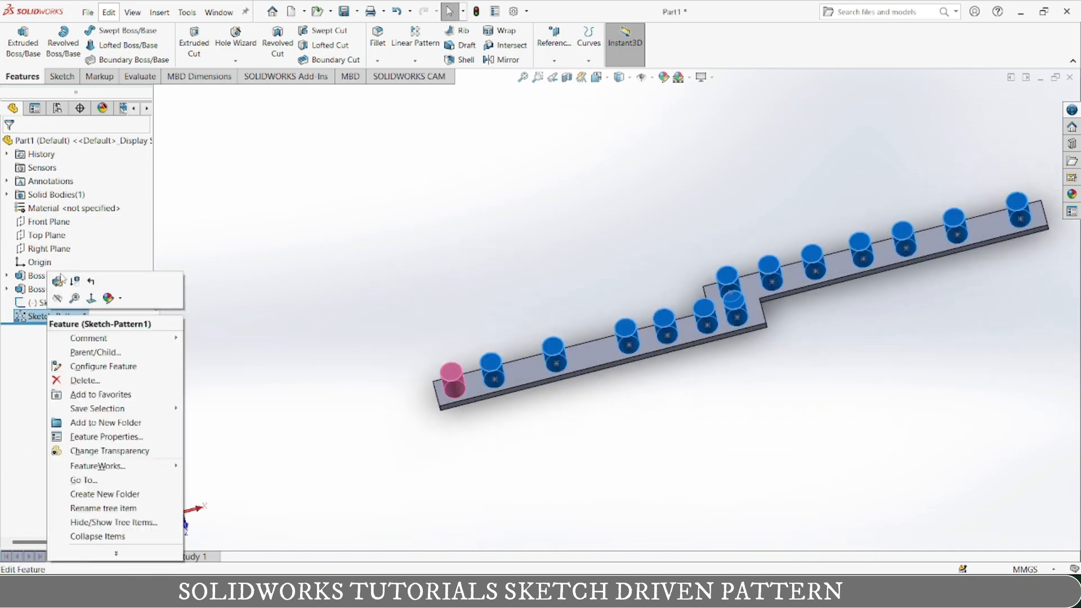
{"action": "left_click", "coordinate": [56, 281]}
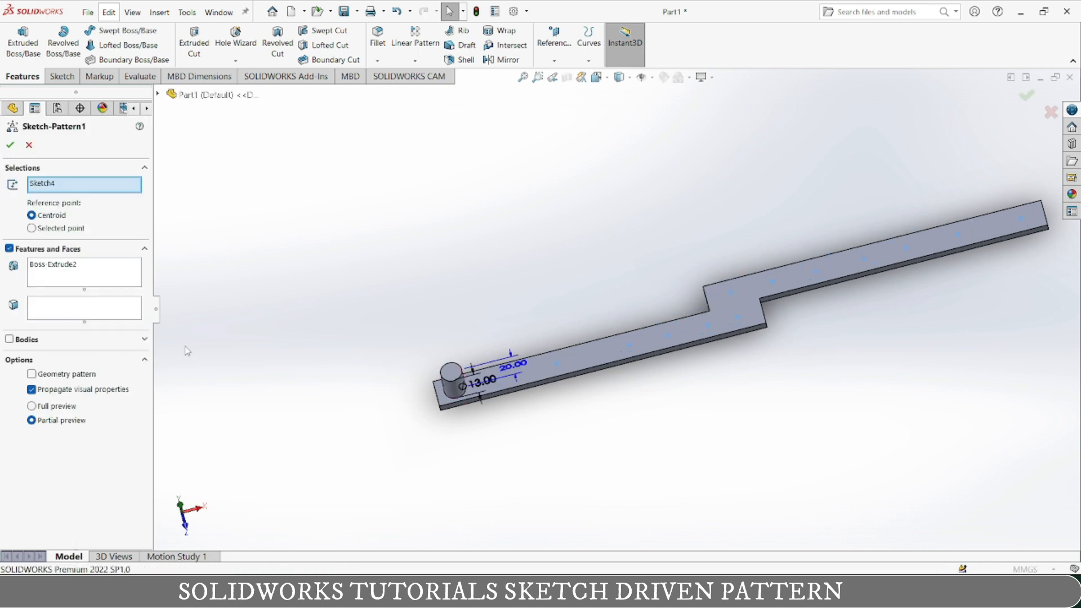
{"action": "left_click", "coordinate": [74, 231]}
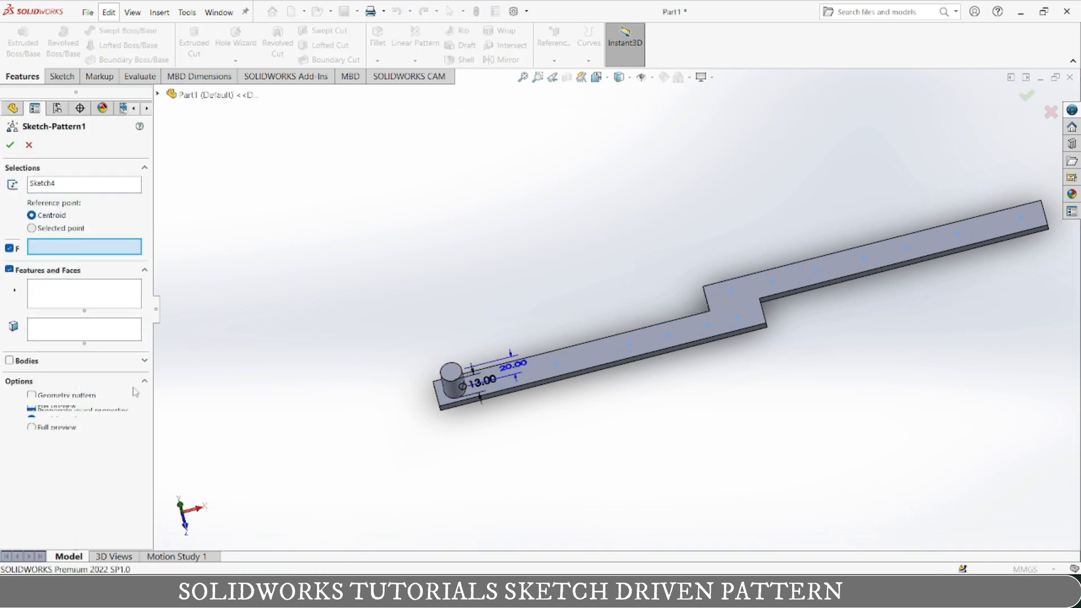
{"action": "middle_click_drag", "start_coordinate": [606, 425], "coordinate": [581, 435]}
{"action": "scroll", "coordinate": [535, 308], "scroll_direction": "down", "scroll_amount": 5}
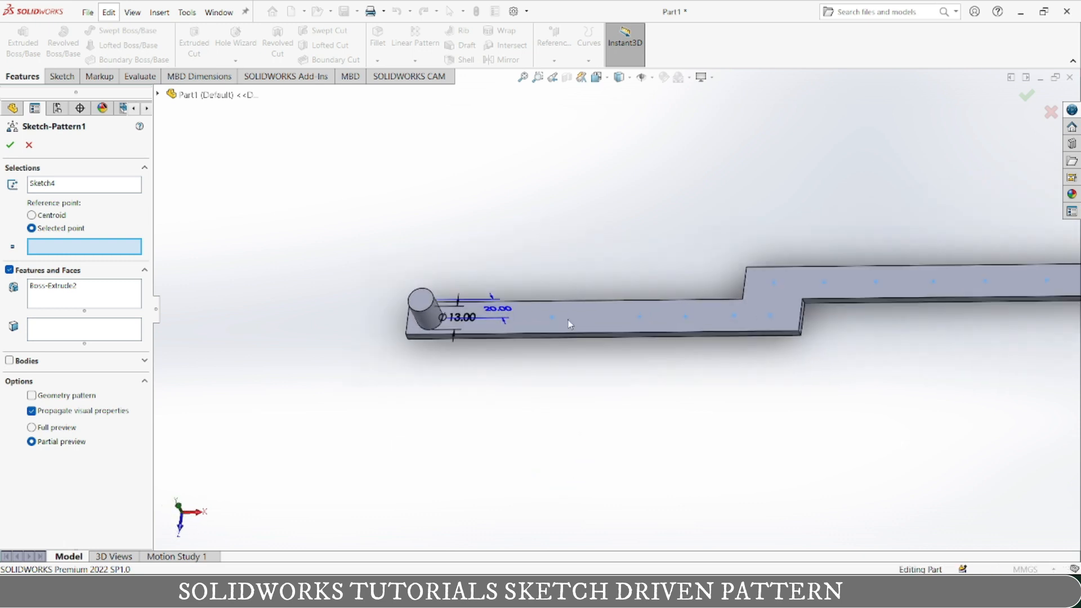
{"action": "left_click", "coordinate": [549, 310]}
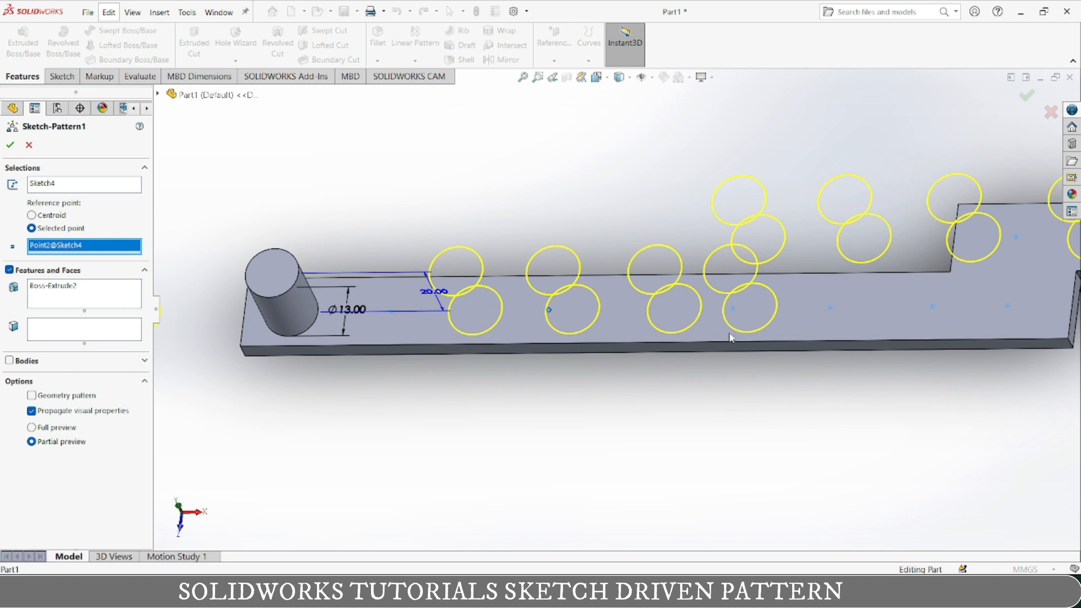
{"action": "left_click", "coordinate": [732, 308]}
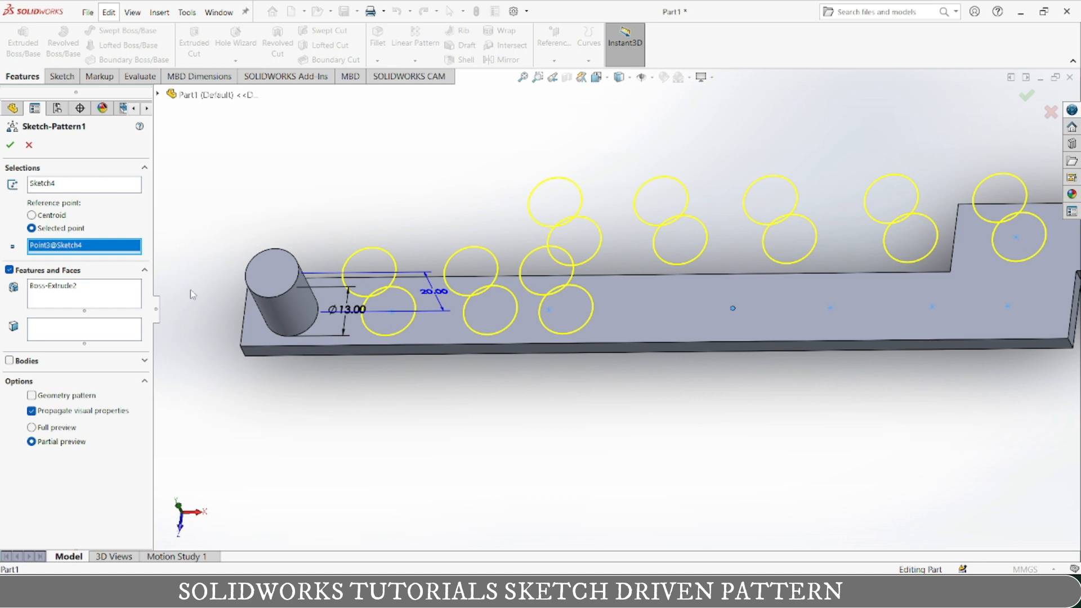
Try Point7 and Point8 as the pattern's reference point, apply the pattern with Point8, and undo that change
{"action": "middle_click_drag", "start_coordinate": [887, 439], "coordinate": [901, 512]}
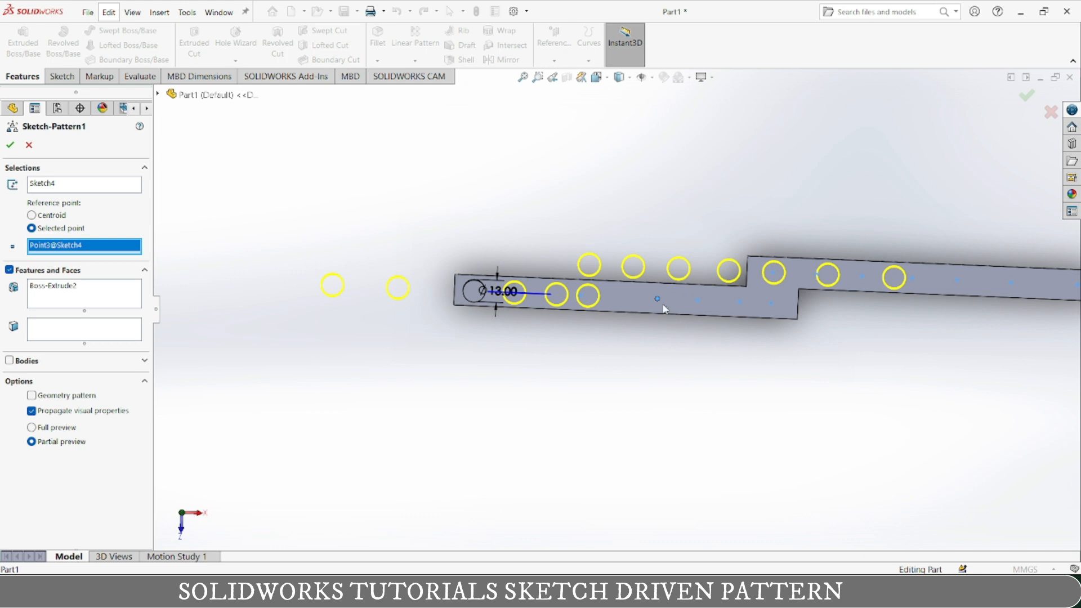
{"action": "left_click", "coordinate": [697, 302]}
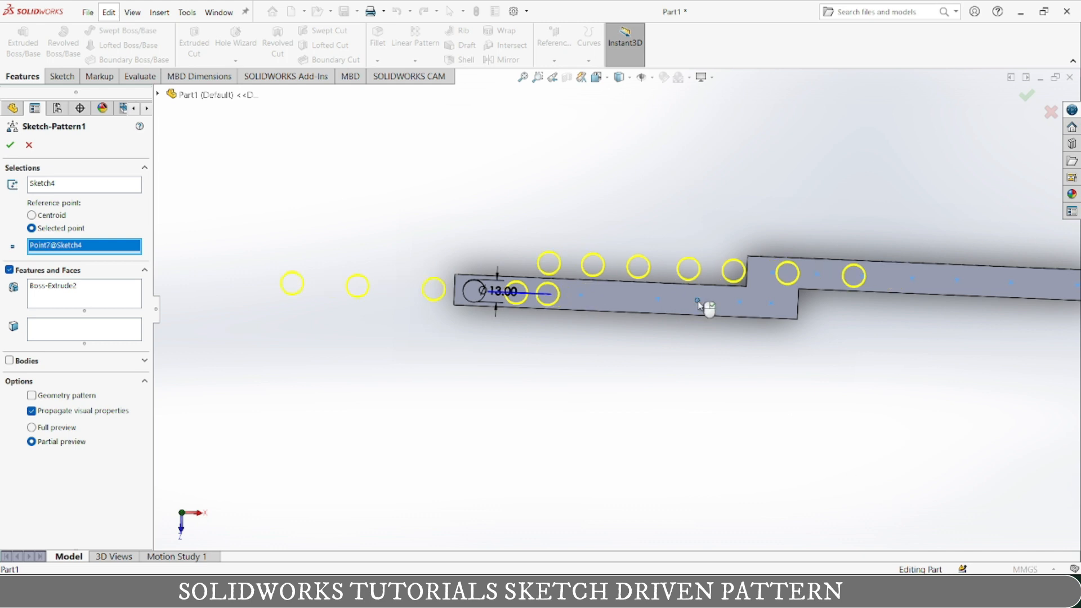
{"action": "left_click", "coordinate": [741, 305]}
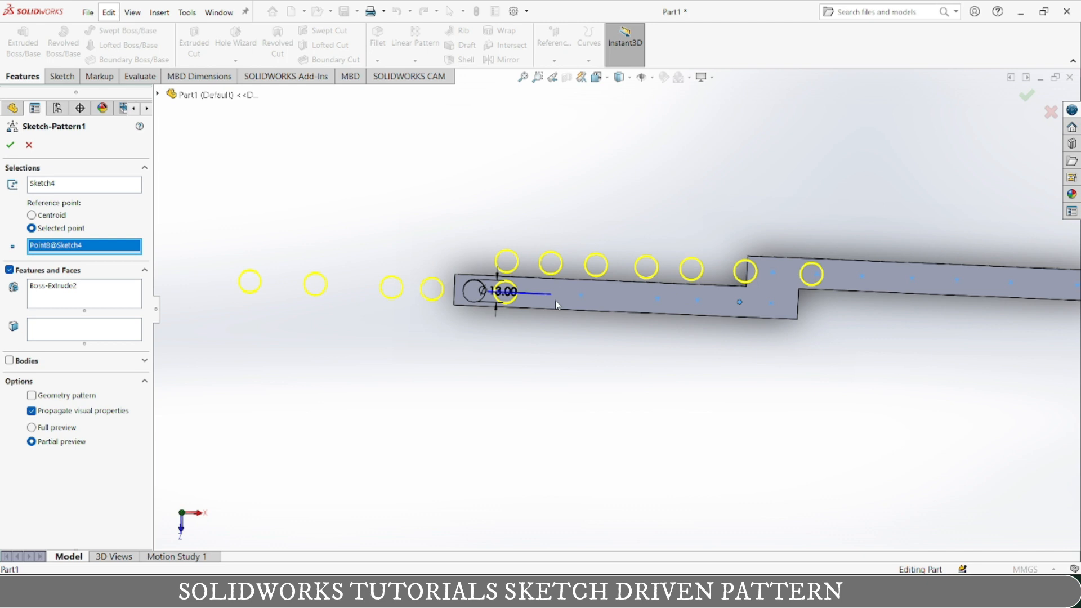
{"action": "left_click", "coordinate": [10, 145]}
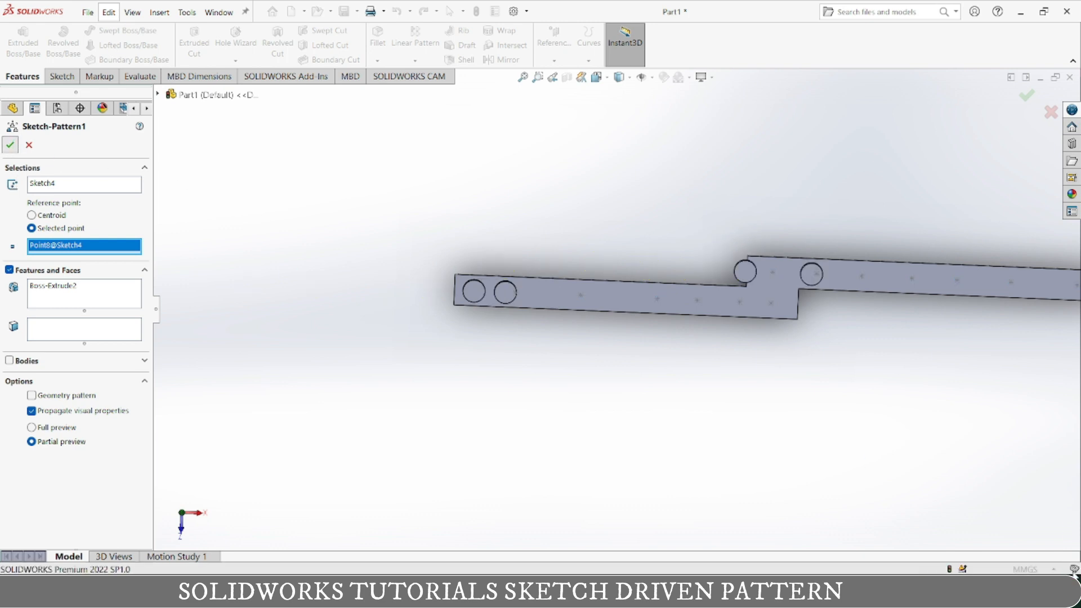
{"action": "mouse_move", "coordinate": [794, 449]}
{"action": "middle_mouse_down"}
{"action": "mouse_move", "coordinate": [736, 231]}
{"action": "mouse_move", "coordinate": [801, 253]}
{"action": "mouse_move", "coordinate": [809, 383]}
{"action": "middle_mouse_up"}
{"action": "key", "text": "ctrl+z"}
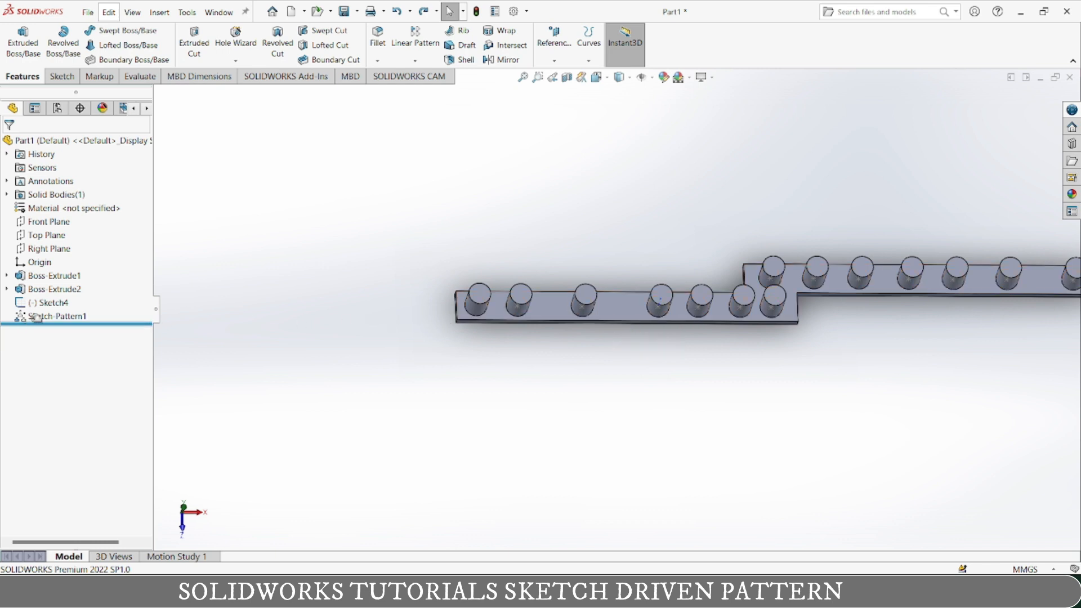
Edit the pattern again, try the lower arm's two sketch points nearest the step as the selected reference point, and cancel the edit
{"action": "right_click", "coordinate": [48, 316]}
{"action": "key", "text": "Escape"}
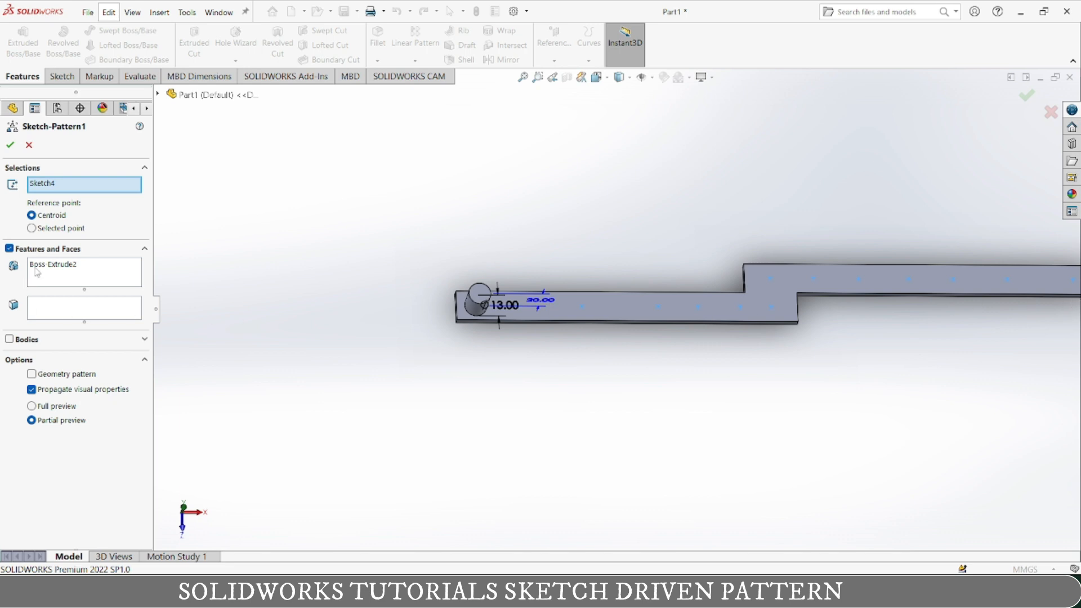
{"action": "left_click", "coordinate": [69, 229]}
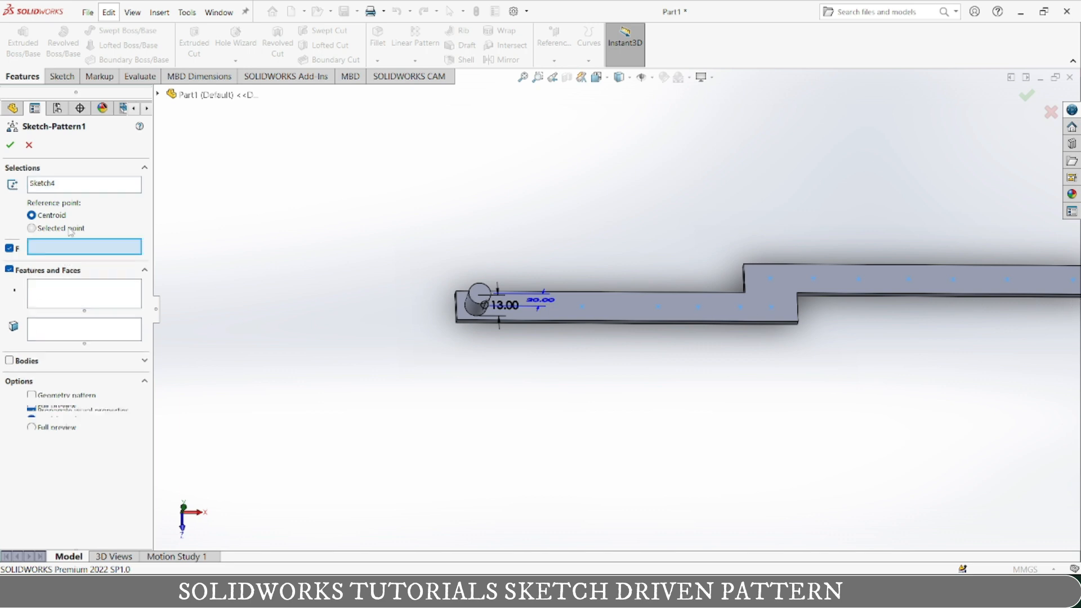
{"action": "left_click", "coordinate": [741, 308]}
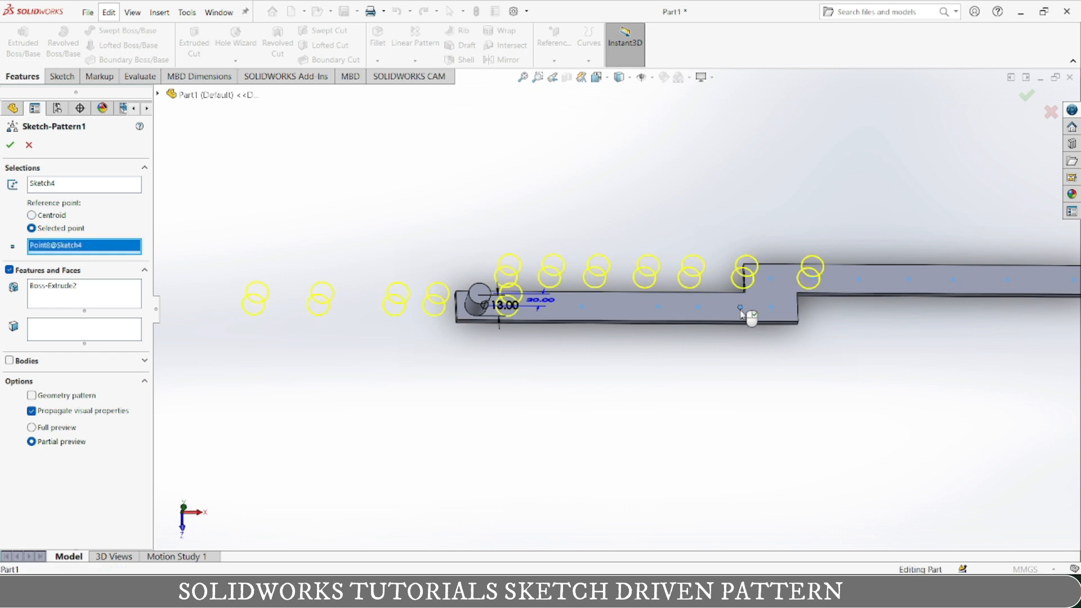
{"action": "left_click", "coordinate": [771, 308]}
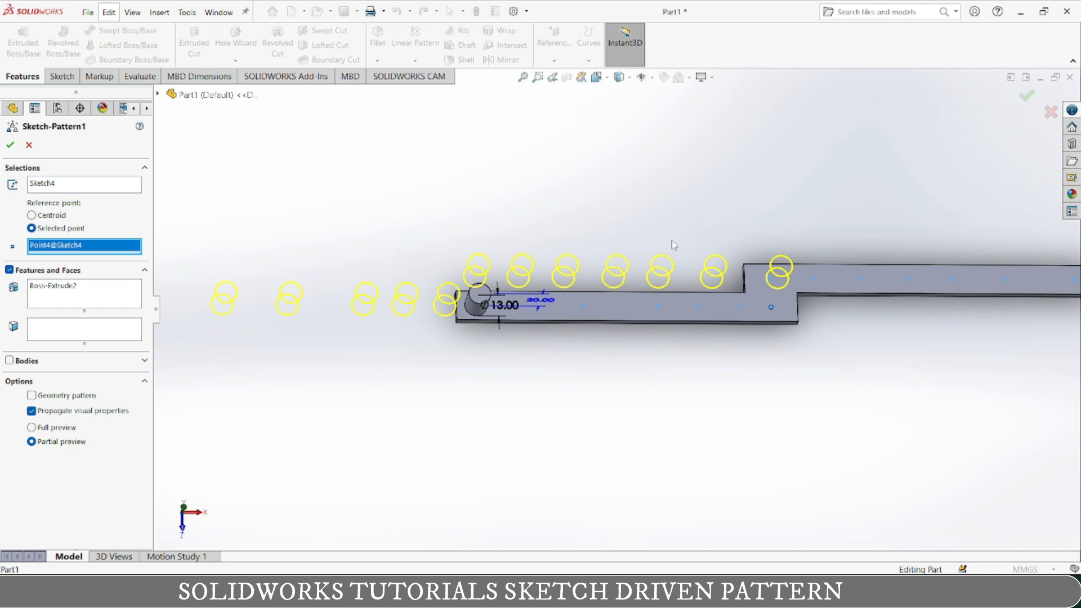
{"action": "left_click", "coordinate": [28, 147]}
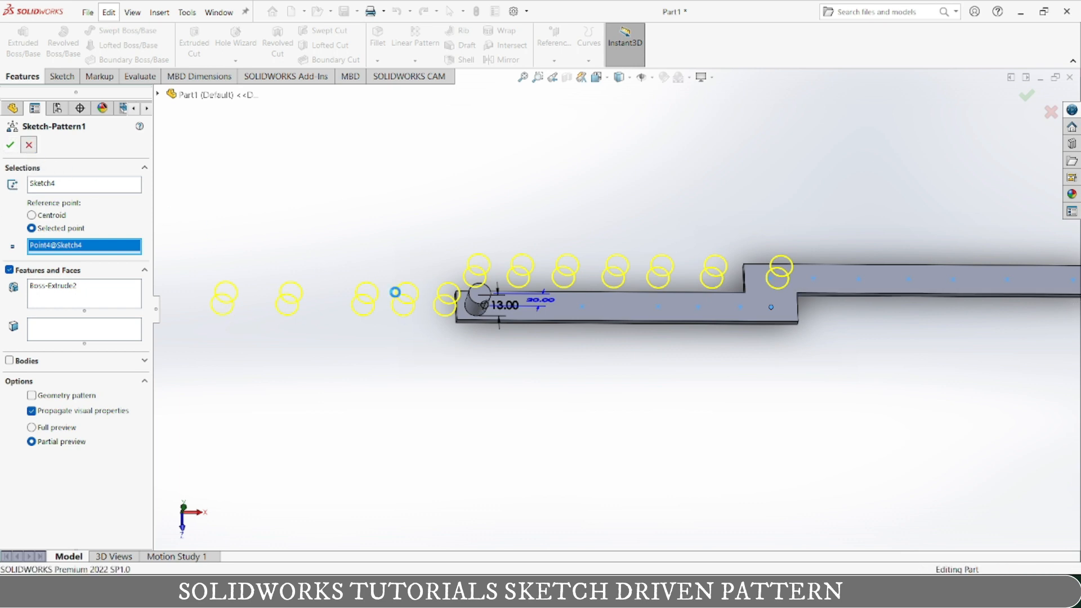